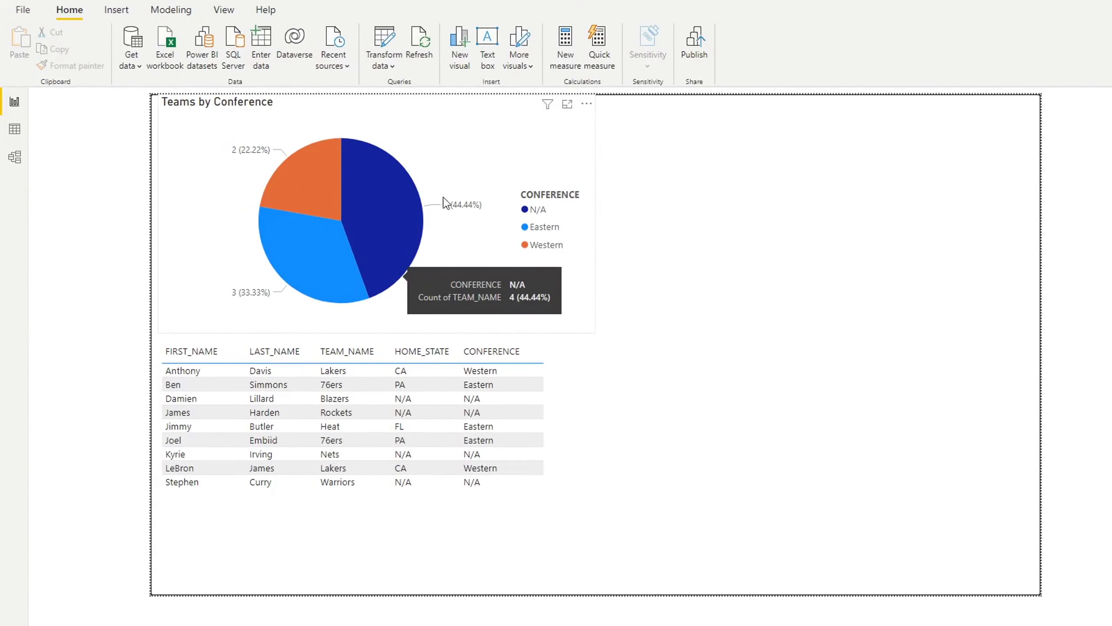
Step: Try the Bloom, Classic and other built-in themes, checking the pie chart's data colours
left_click(224, 11)
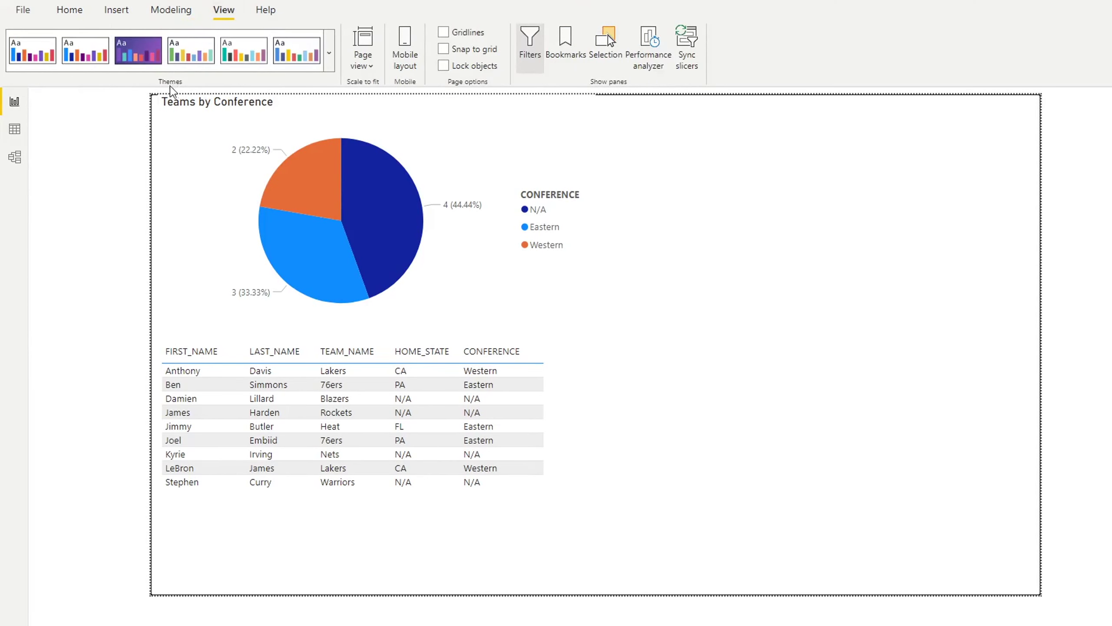
left_click(163, 55)
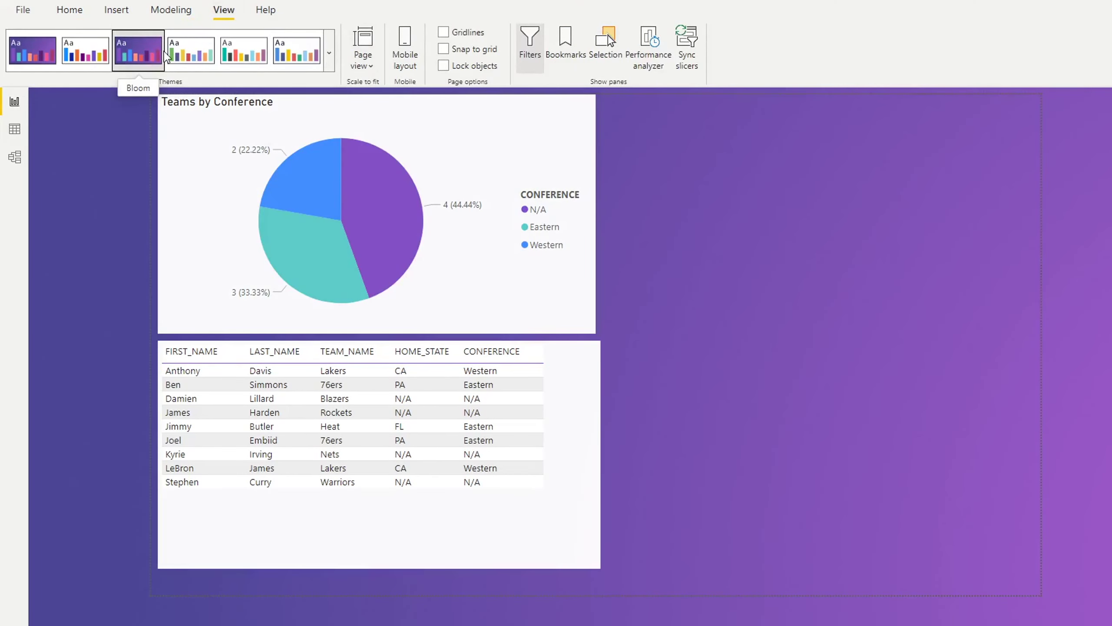
left_click(205, 57)
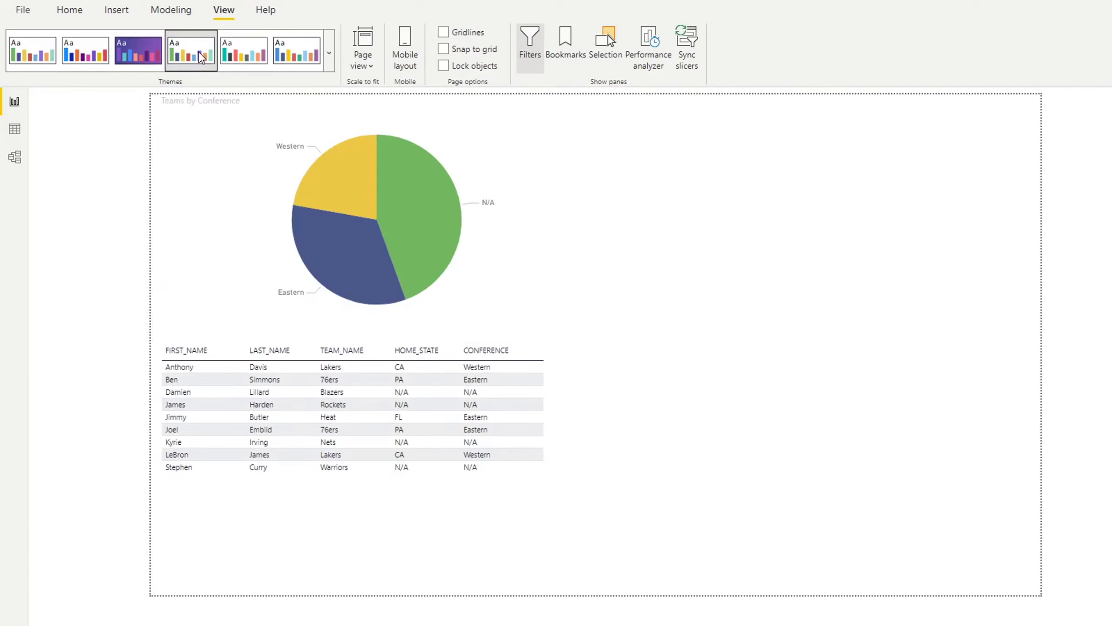
left_click(241, 60)
left_click(298, 56)
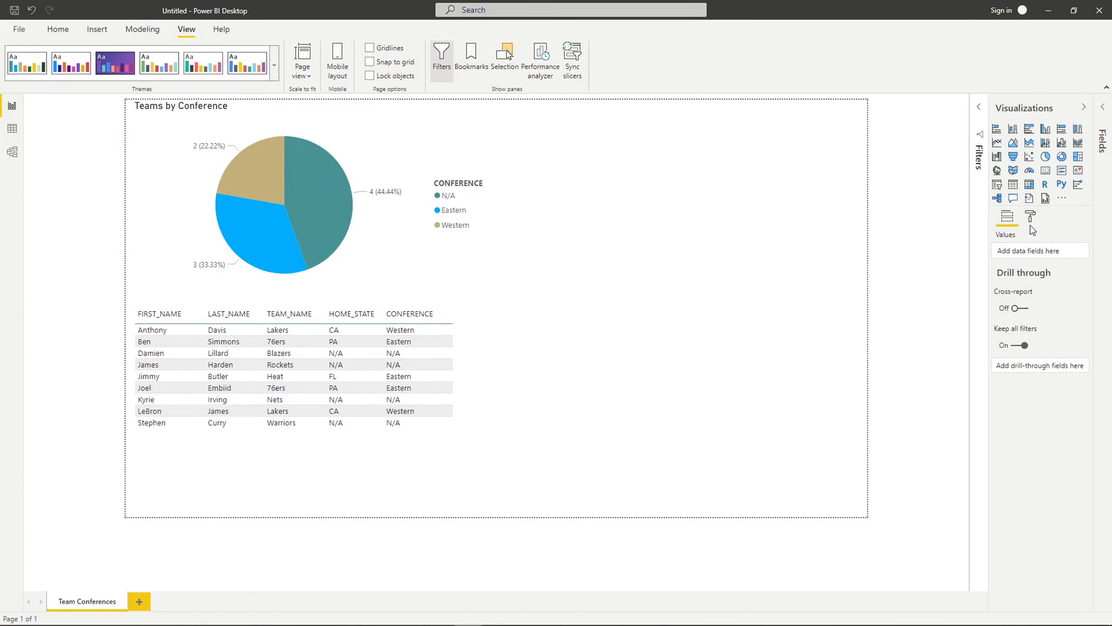
left_click(1003, 308)
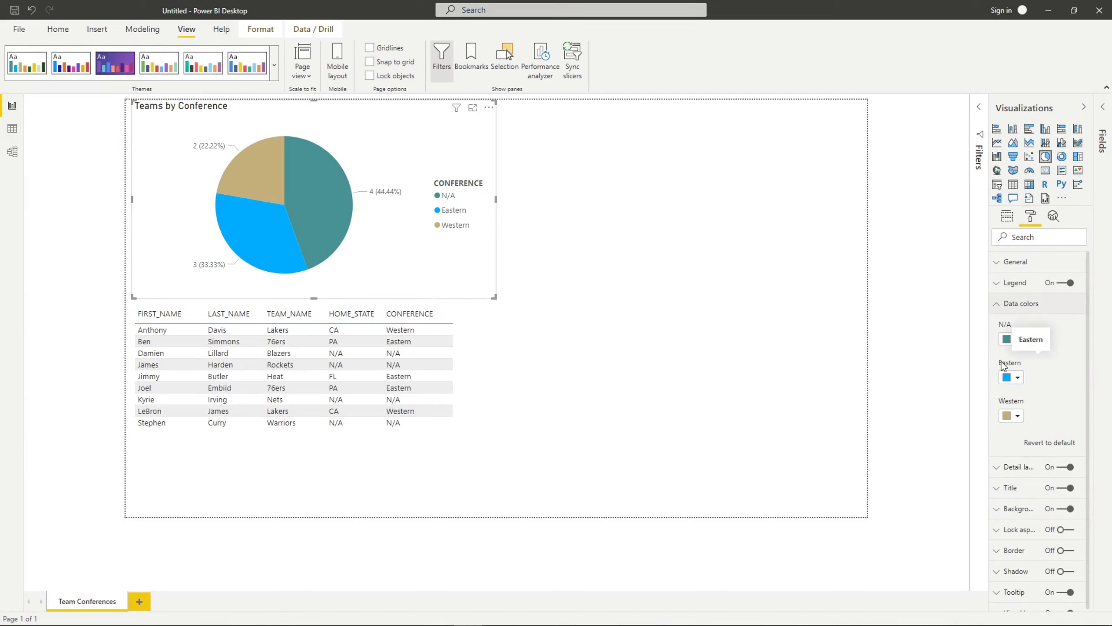
left_click(566, 211)
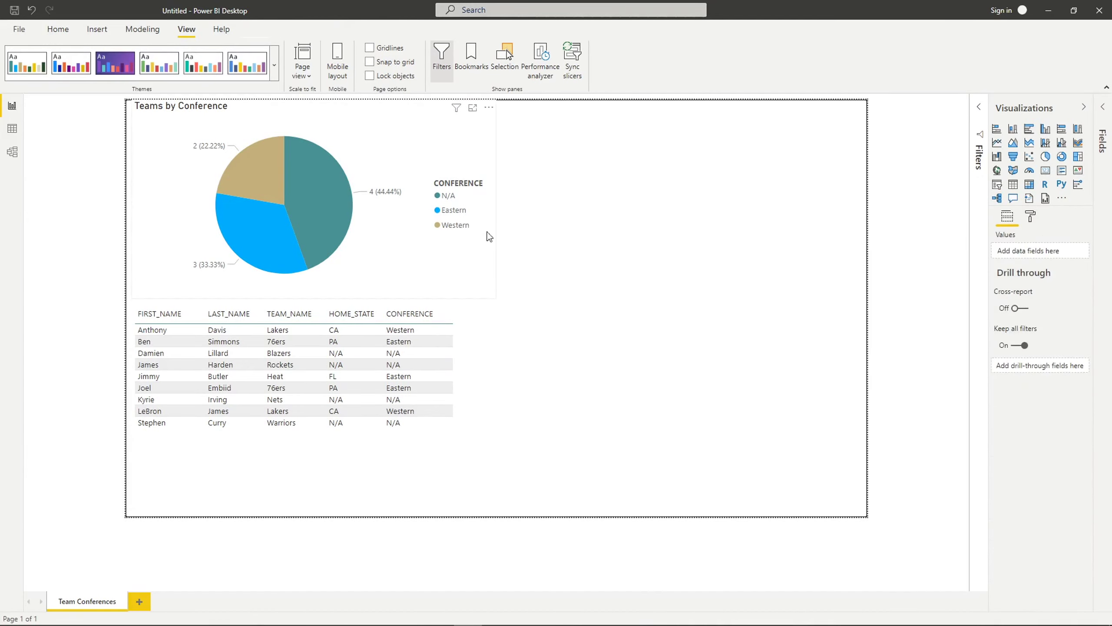
Step: Start customizing the current Highrise theme and go to its Text settings
left_click(277, 70)
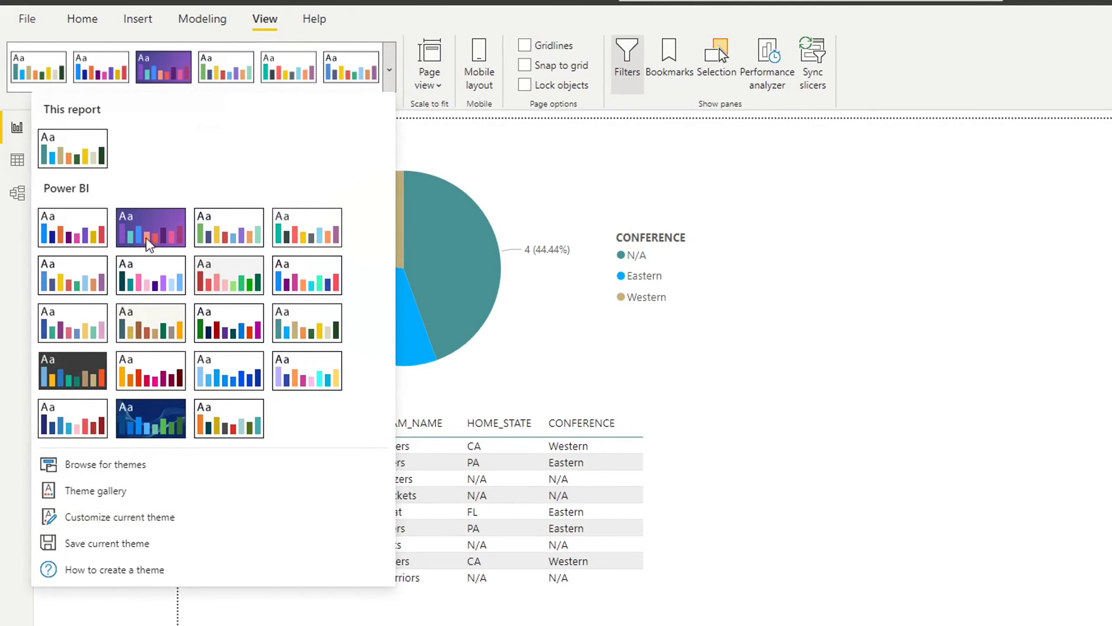
left_click(156, 523)
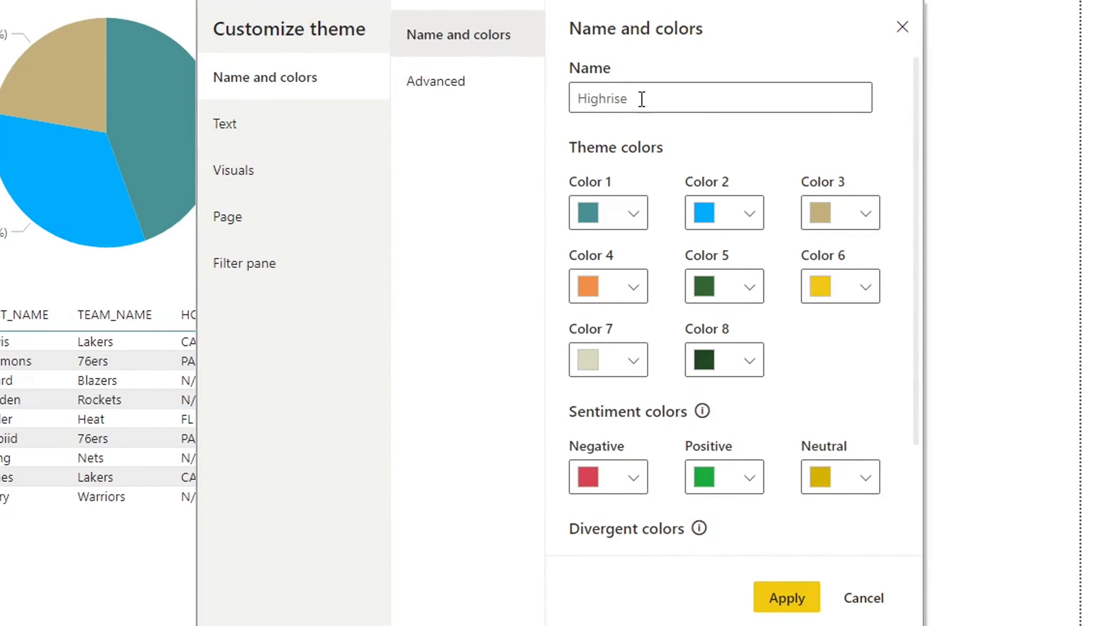
double_click(649, 139)
left_click(427, 92)
scroll(663, 263, "down", 2)
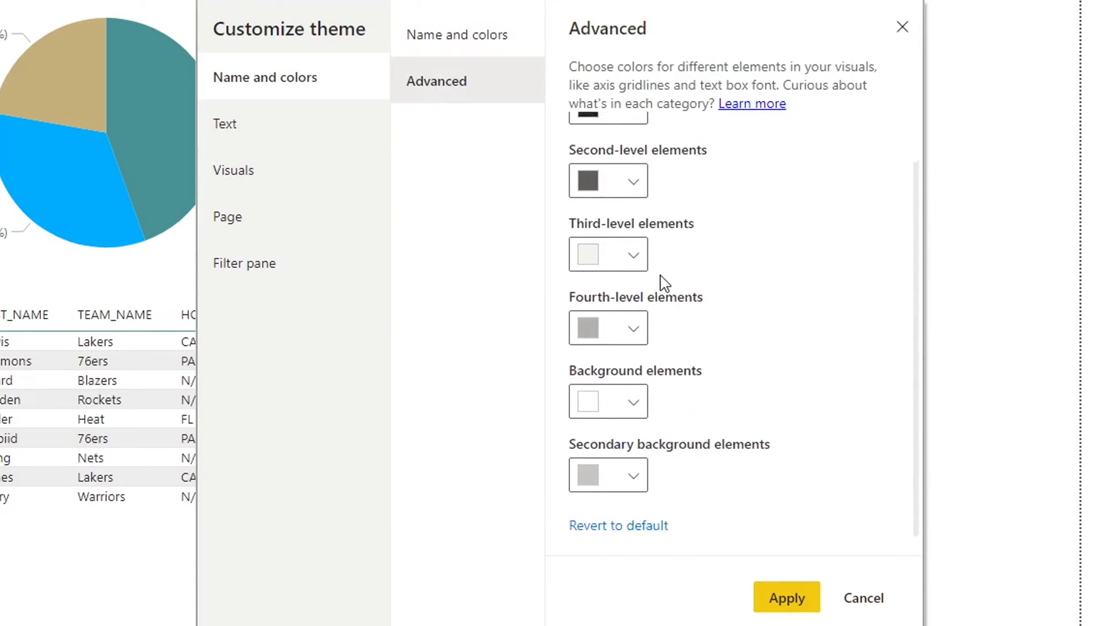
scroll(663, 280, "up", 2)
left_click(284, 146)
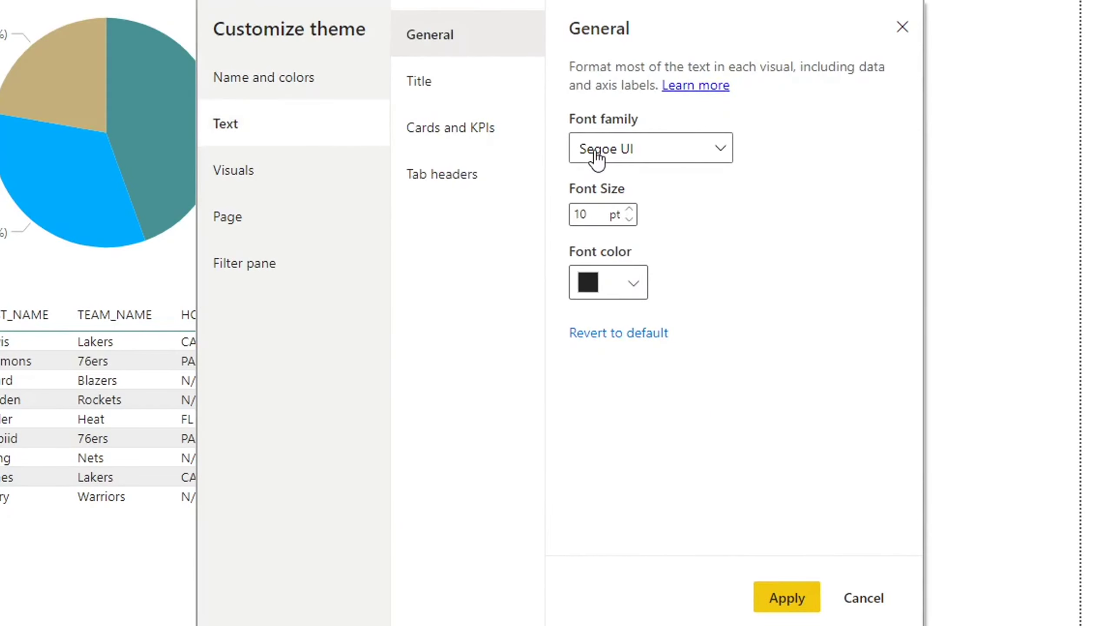
Step: Set the general text font to Arial Black, 14 pt, deep red, and apply the theme
left_click(665, 157)
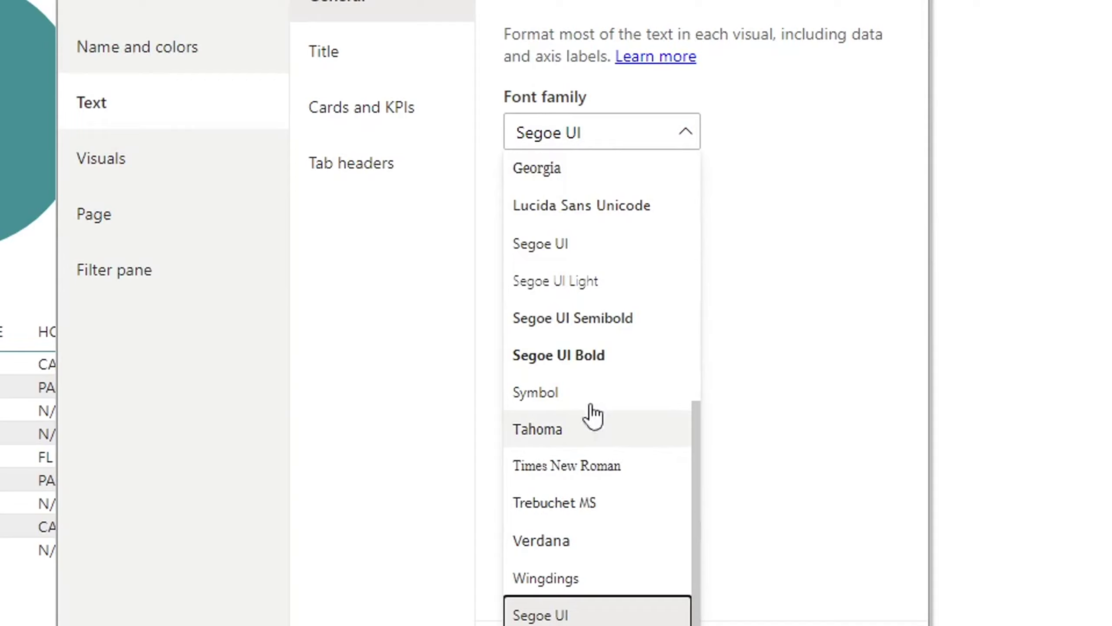
scroll(569, 228, "up", 5)
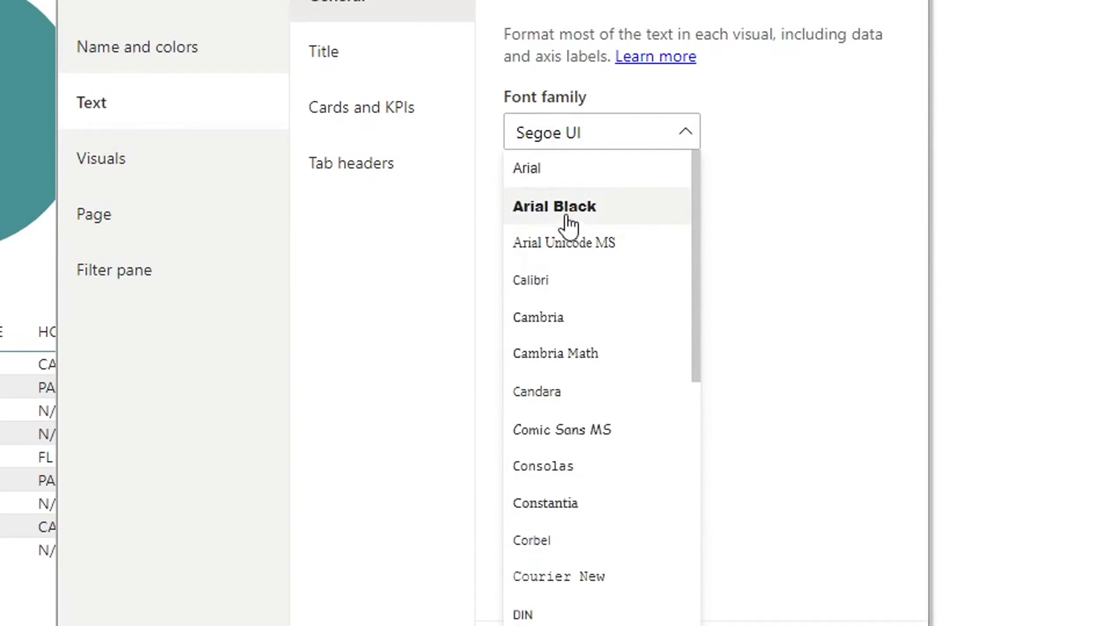
left_click(569, 221)
left_click(576, 206)
left_click(576, 206)
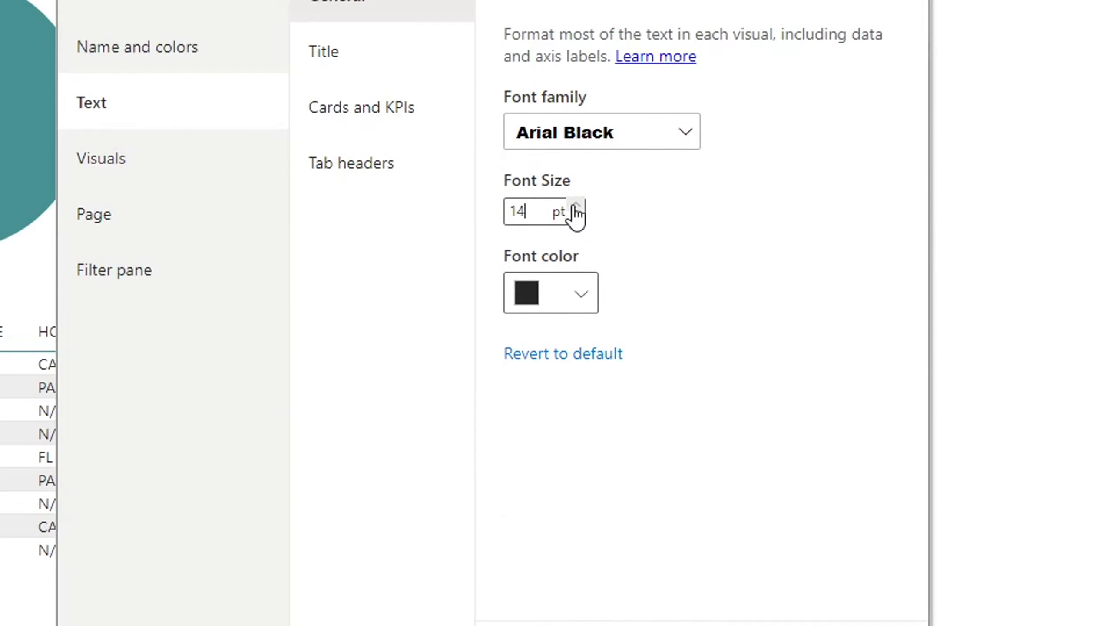
left_click(580, 294)
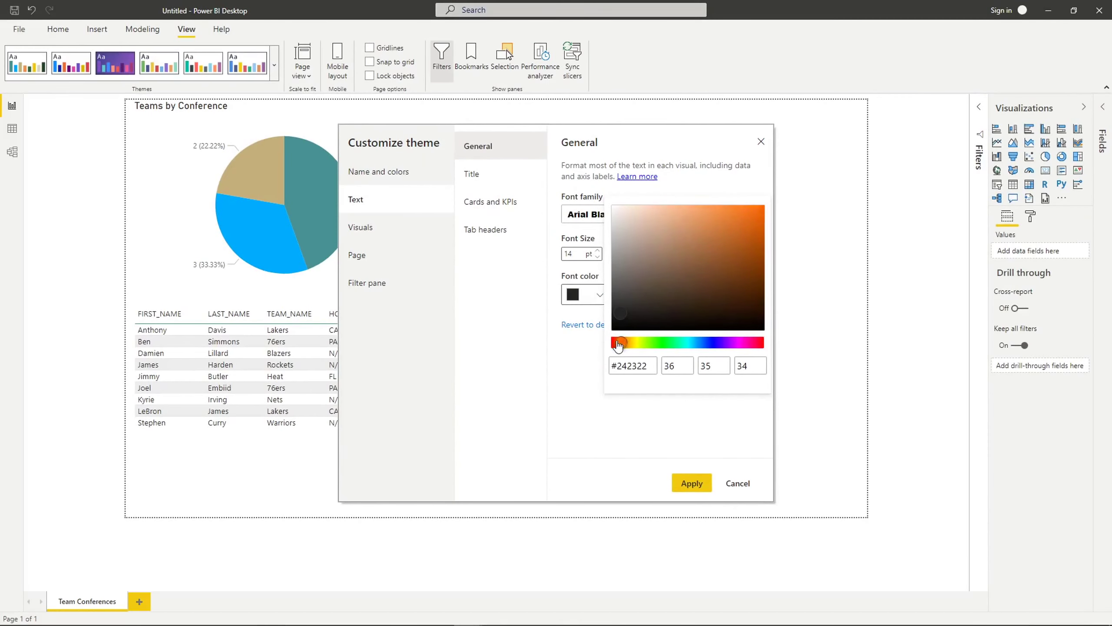
left_click_drag(618, 346, 610, 344)
left_click_drag(709, 240, 740, 216)
left_click(665, 447)
left_click(694, 482)
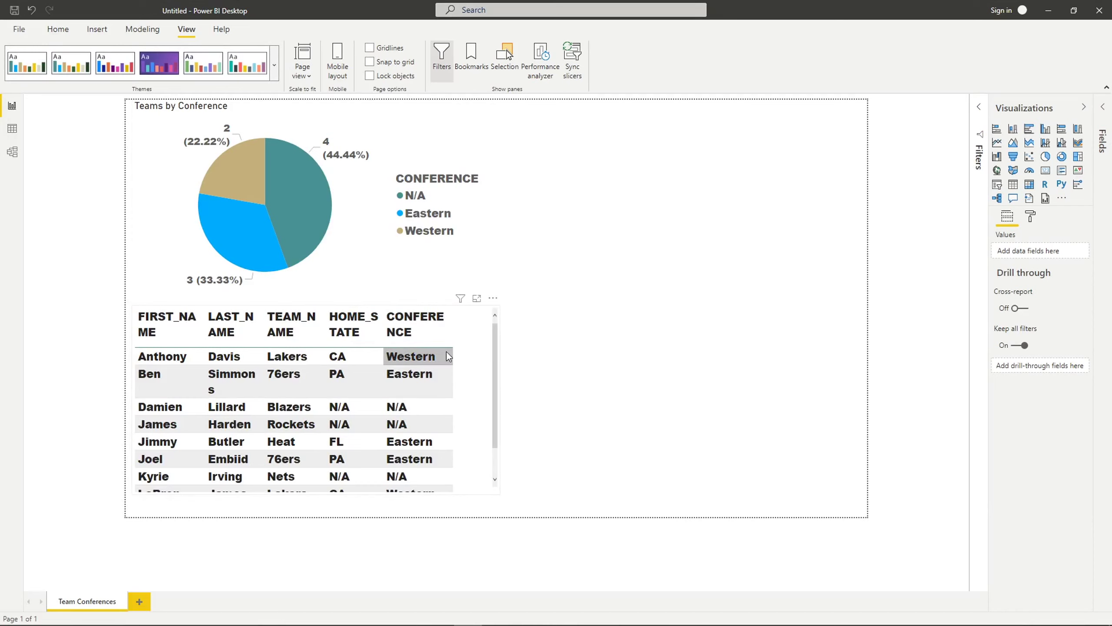
Step: Insert a test text box on the page and type sample text into it
key("alt+n")
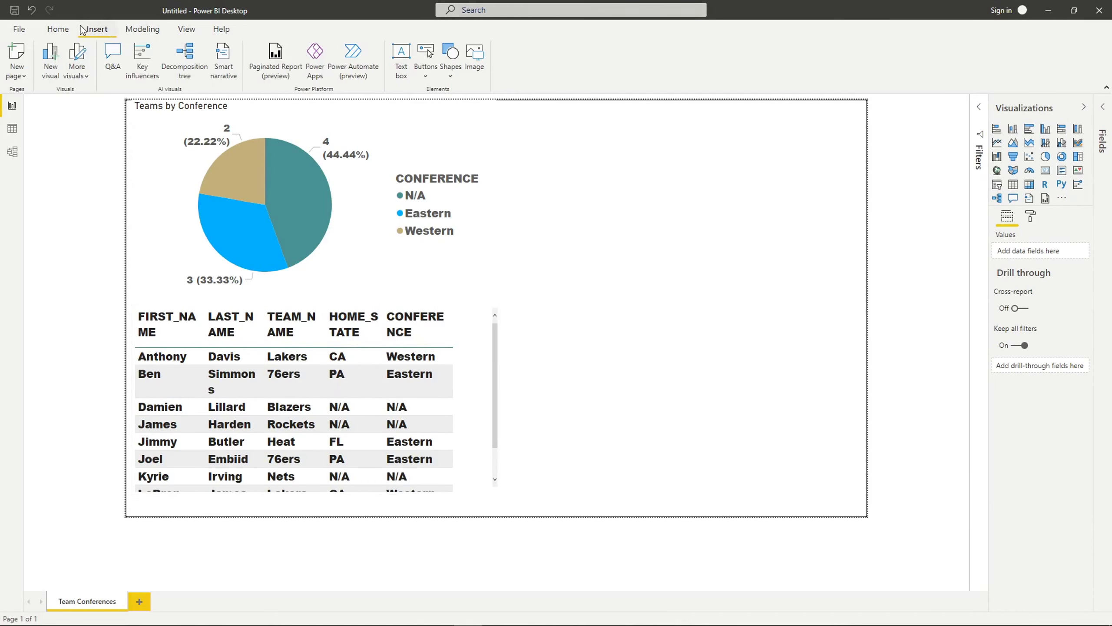
left_click(398, 62)
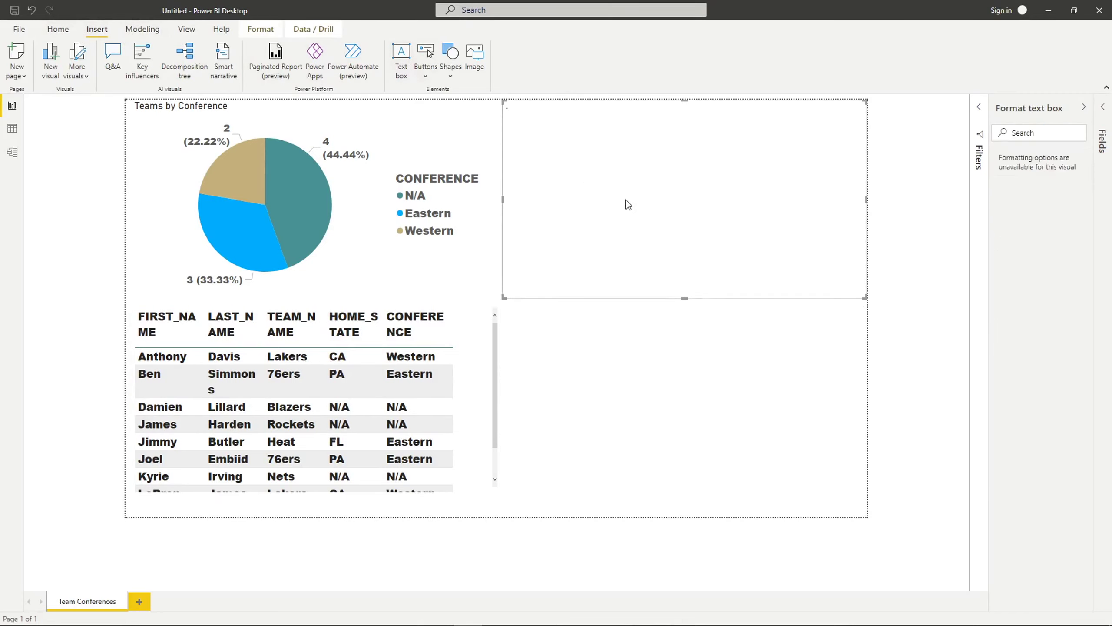
type("hghfghfghfghfghfg")
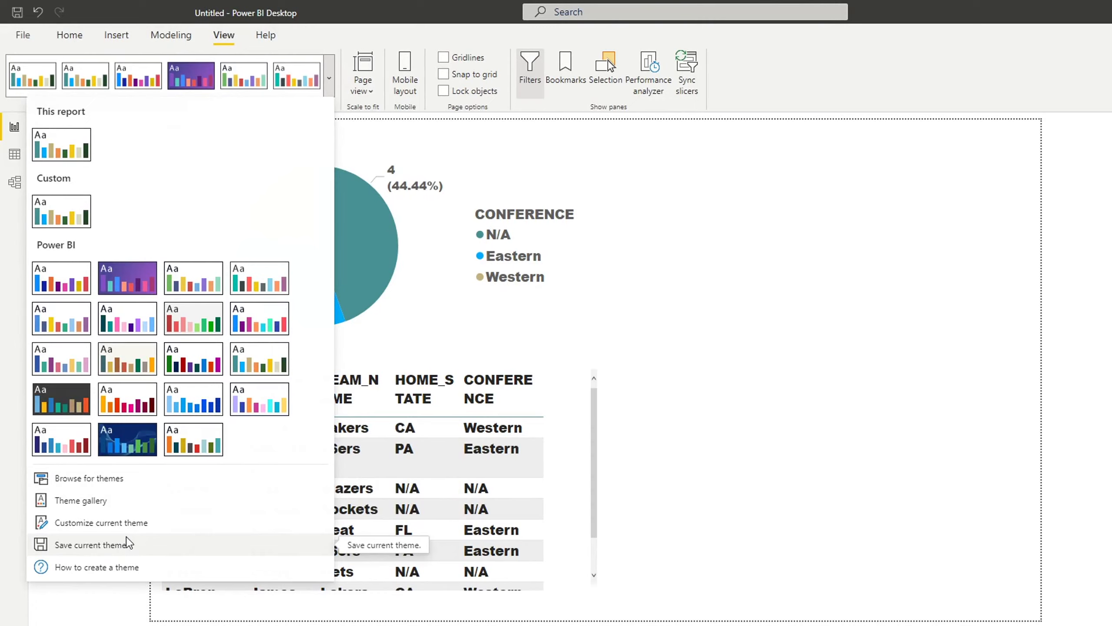
Step: Export the current theme to Documents\PowerBI under the file name Theme.json
left_click(112, 553)
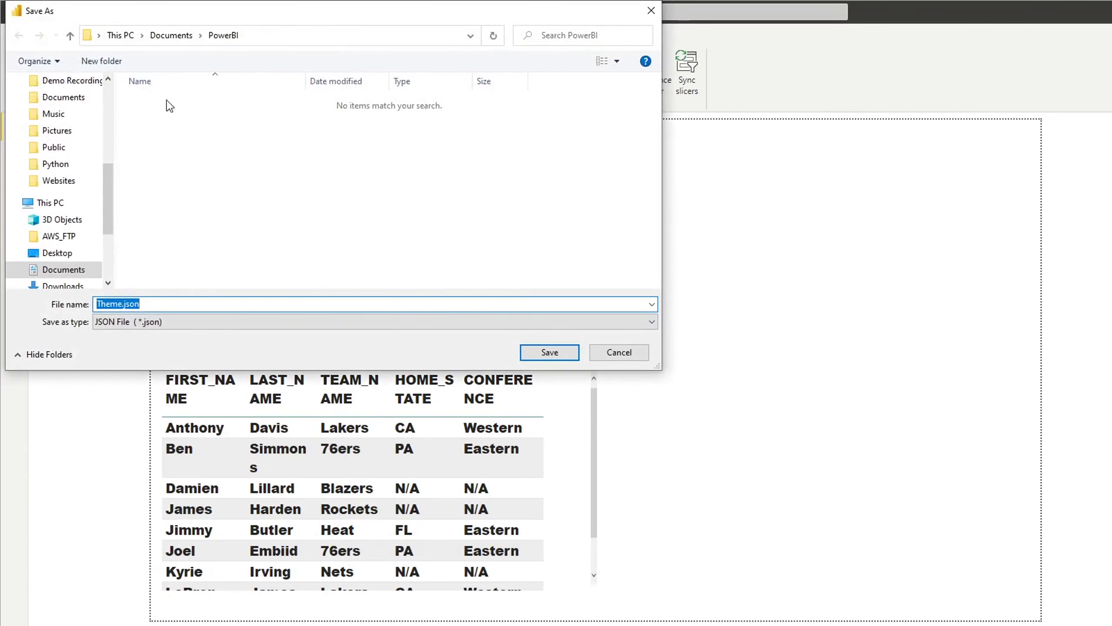
left_click(118, 304)
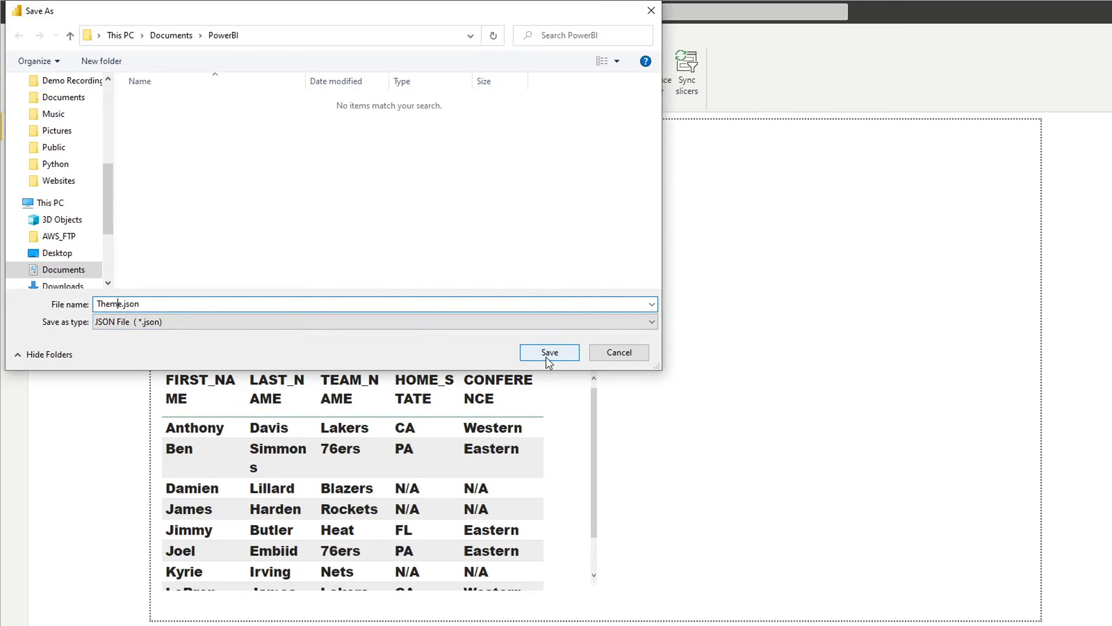
left_click(548, 353)
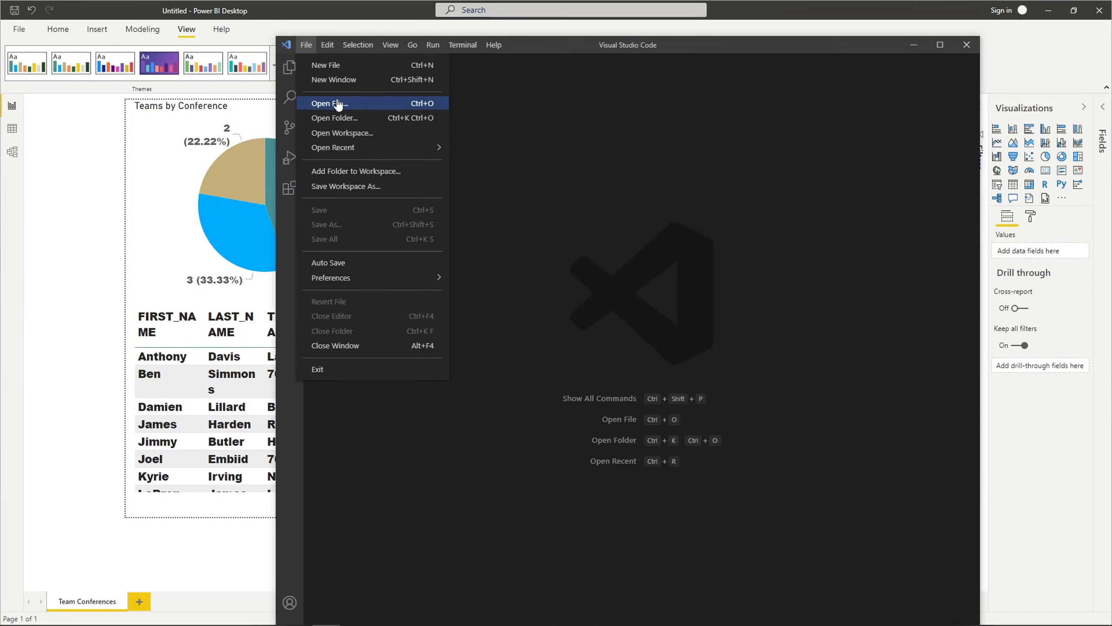
Step: Open Theme.json in VS Code and inspect its first data colour values
left_click(338, 103)
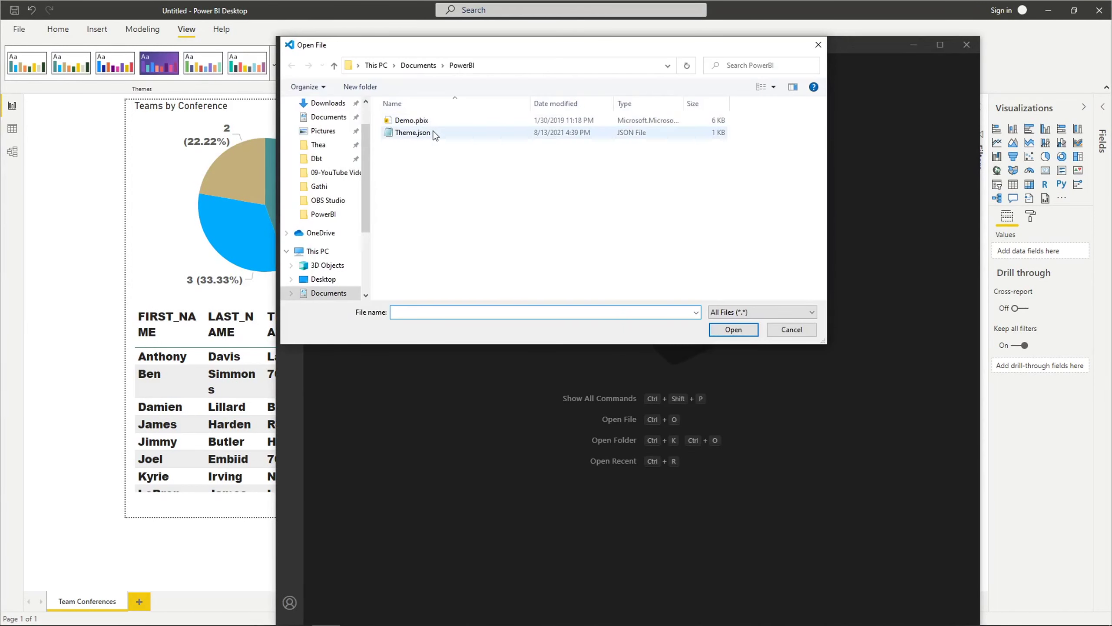
double_click(434, 134)
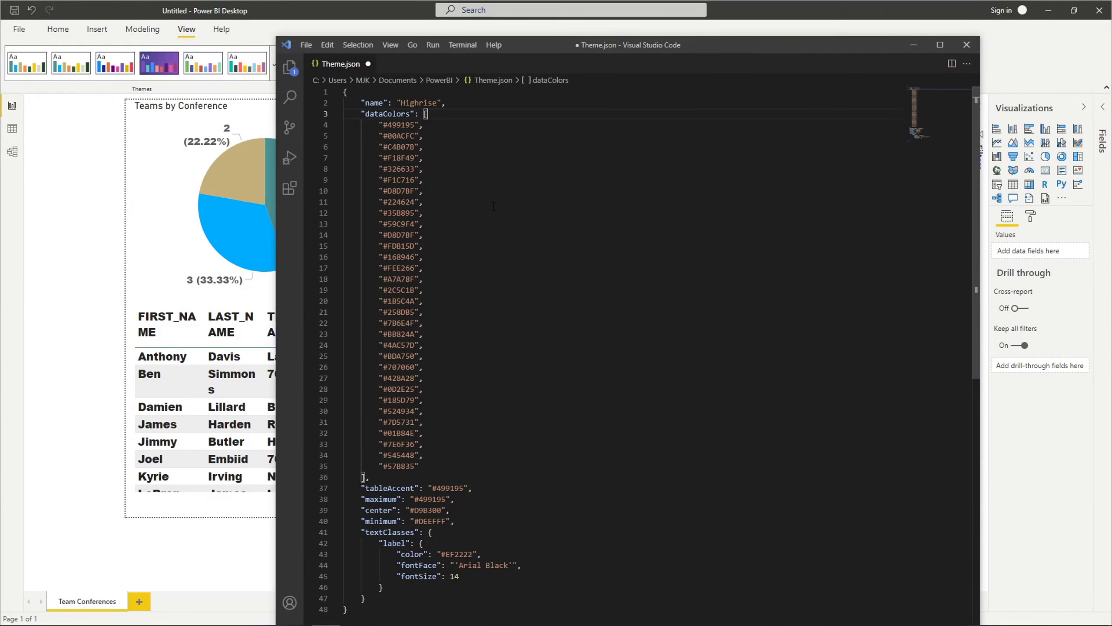
scroll(551, 245, "down", 5)
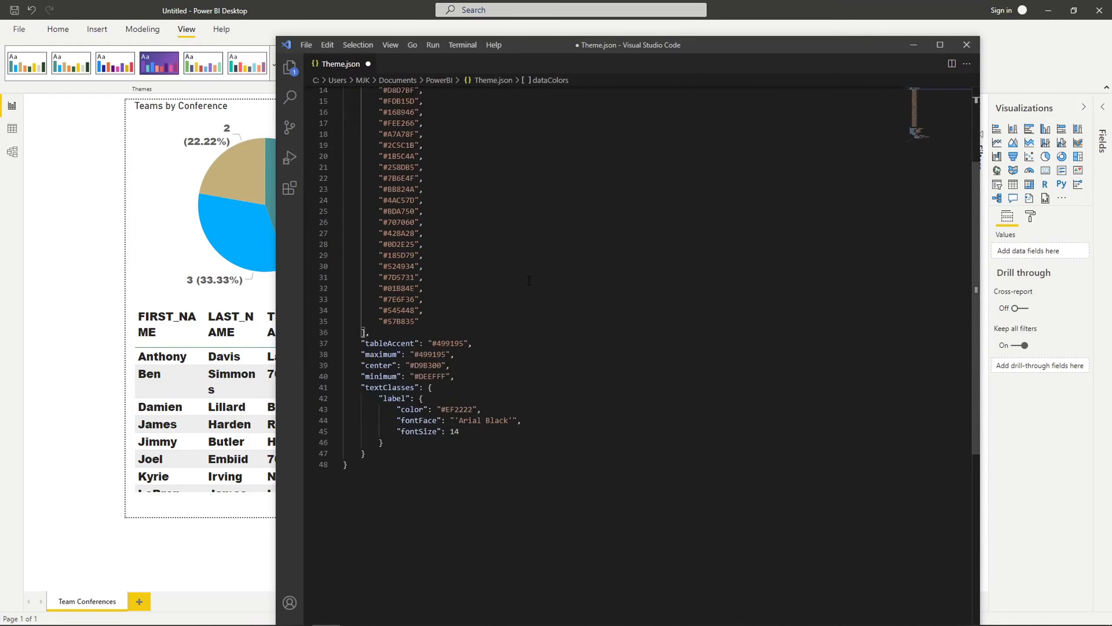
scroll(441, 212, "up", 5)
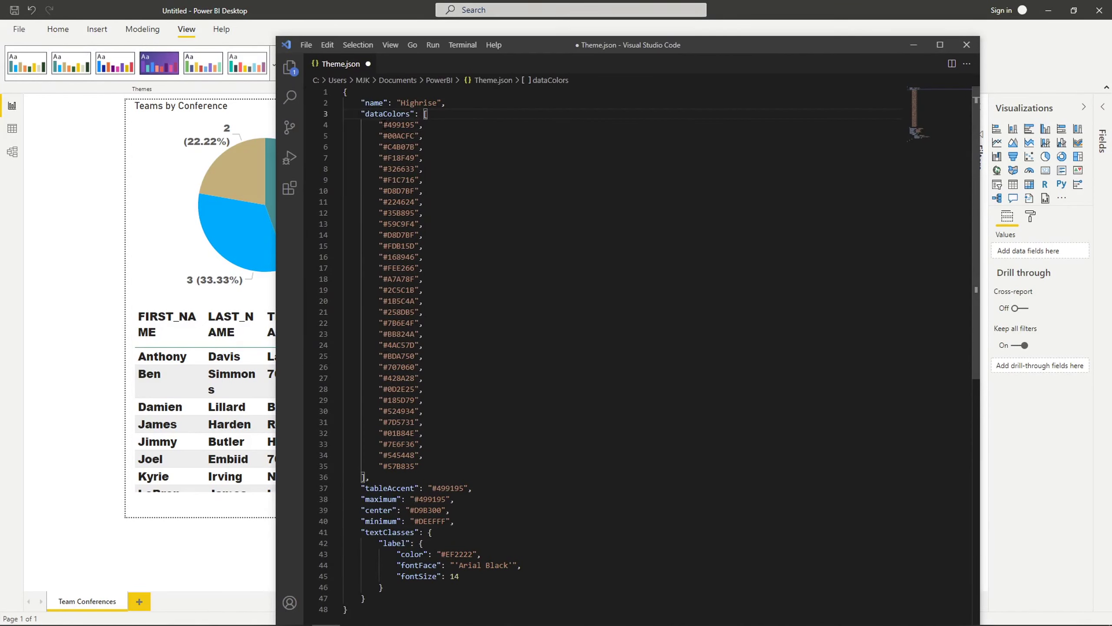
left_click(388, 124)
left_click(406, 135)
Step: Compare the pie's N/A slice colour in Power BI with #499195 in Theme.json
left_click_drag(600, 42, 466, 44)
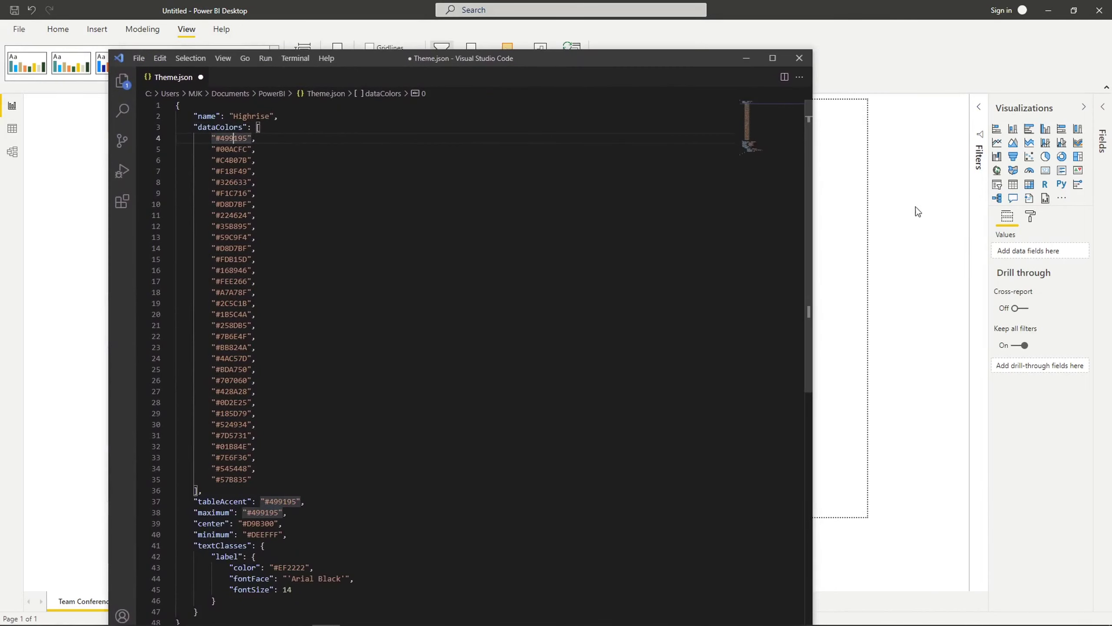
left_click(1031, 217)
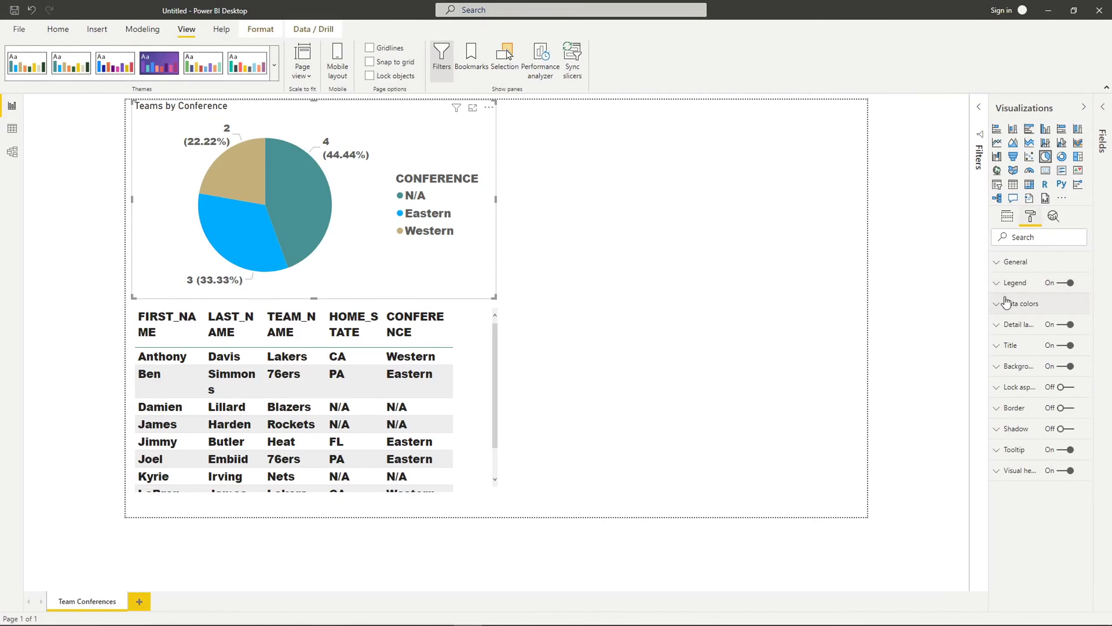
left_click(999, 303)
left_click(1012, 340)
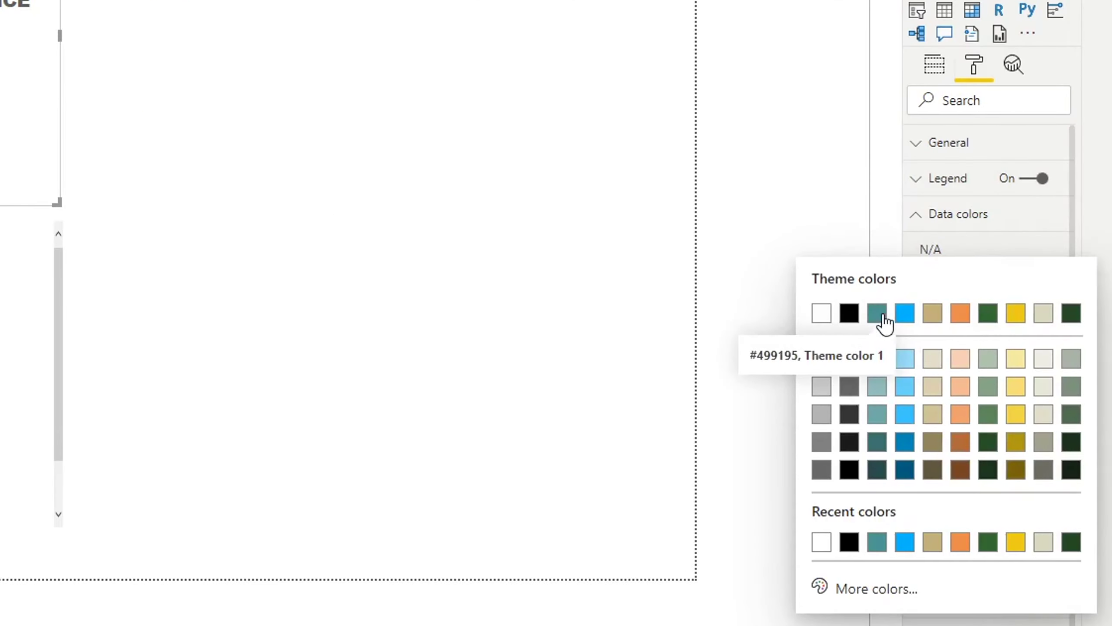
key("alt+Tab")
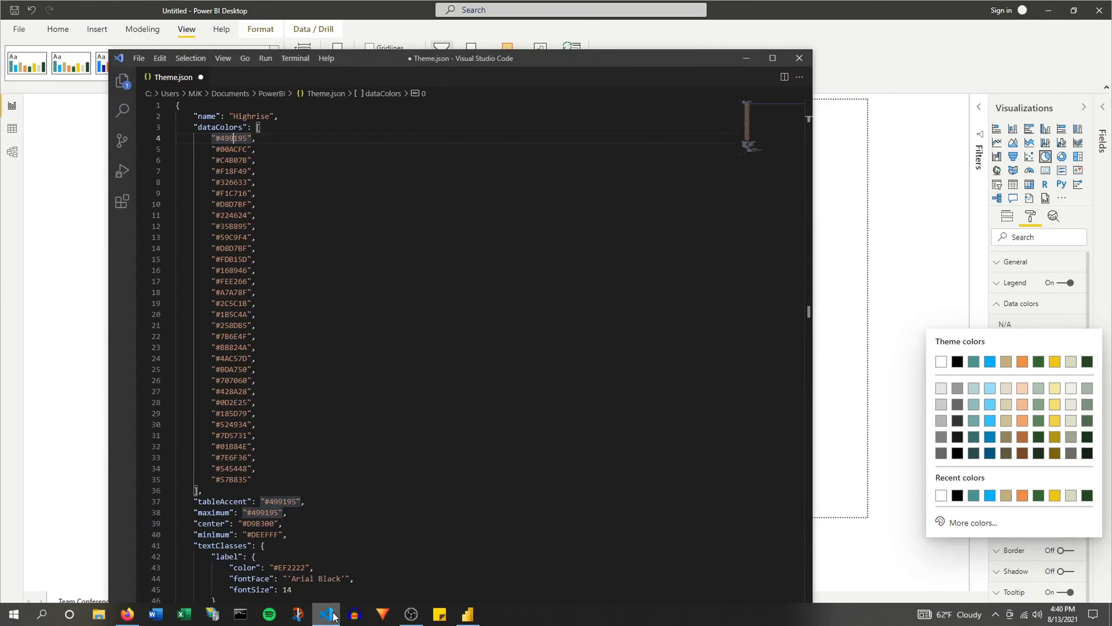
double_click(229, 119)
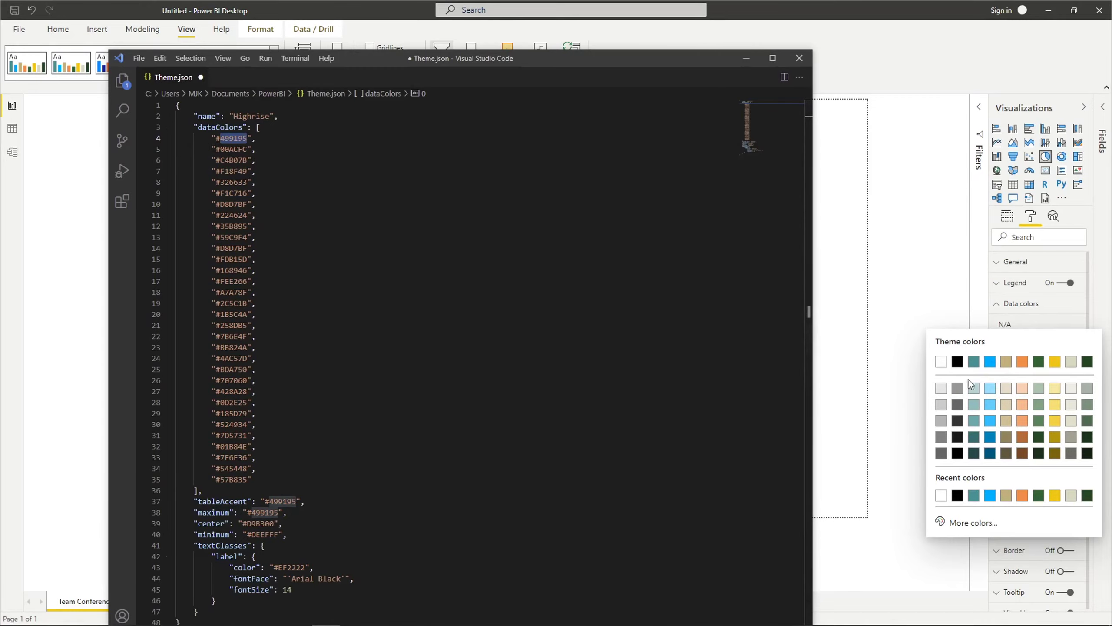
Step: Change the label text class fontSize from 14 to 54 in Theme.json and save it
left_click(327, 458)
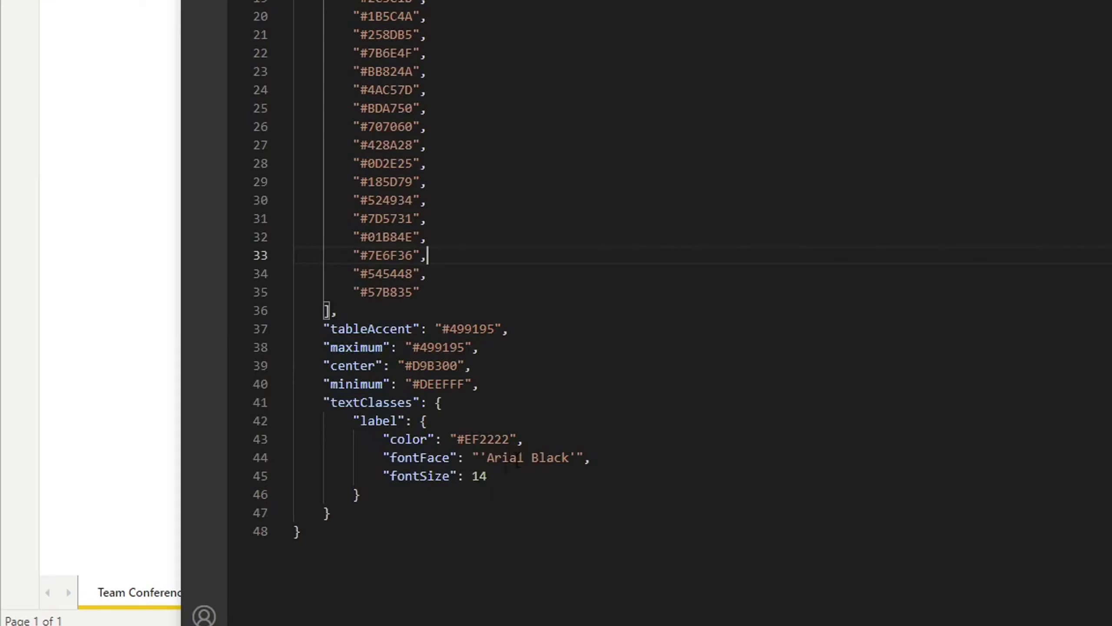
left_click_drag(591, 458, 427, 458)
left_click(385, 402)
double_click(379, 421)
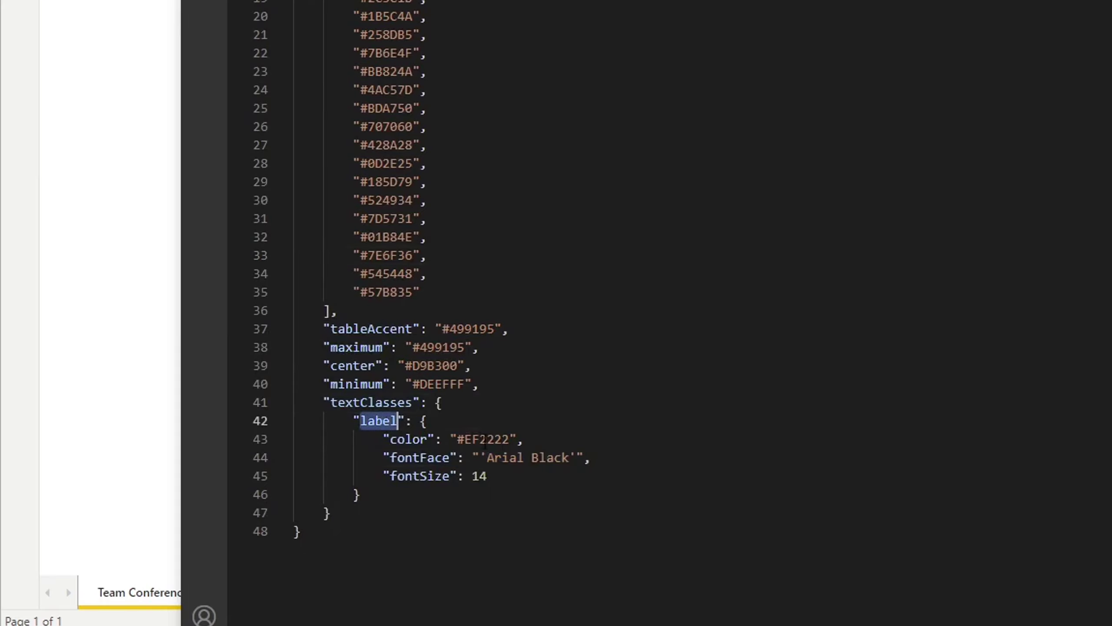
left_click_drag(591, 458, 391, 457)
left_click_drag(502, 480, 385, 476)
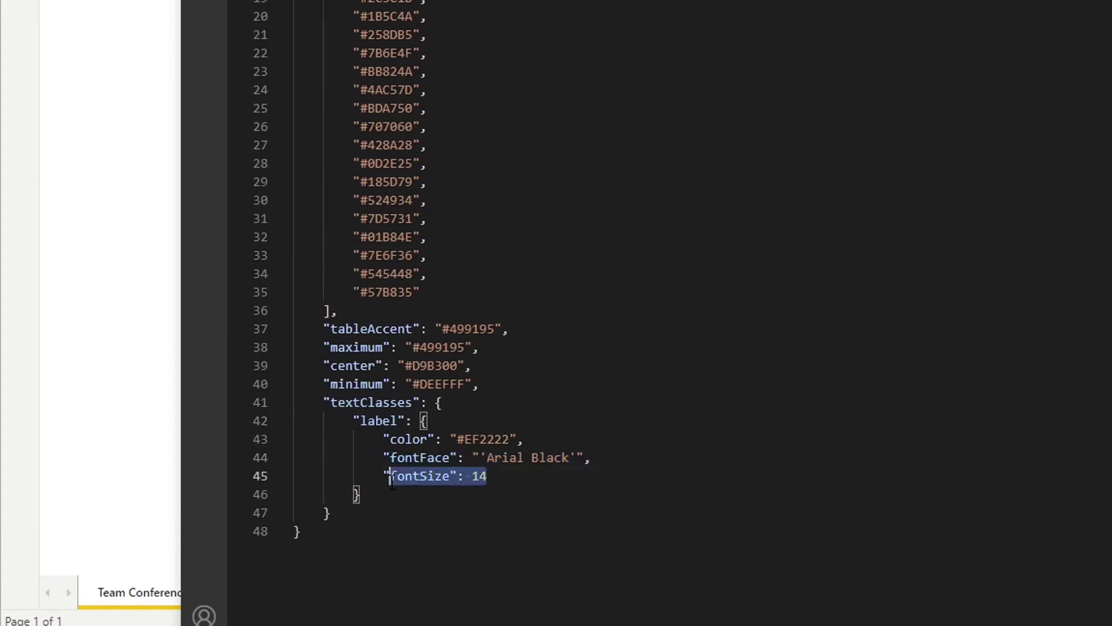
scroll(526, 394, "up", 2)
scroll(525, 395, "down", 2)
double_click(479, 476)
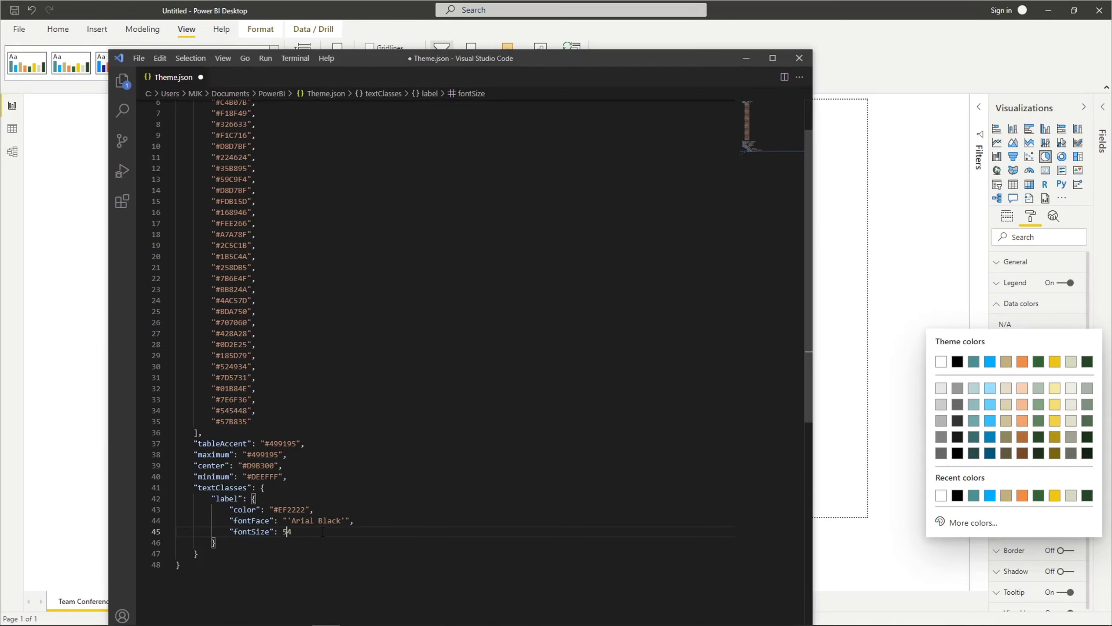
key("ctrl+s")
double_click(227, 498)
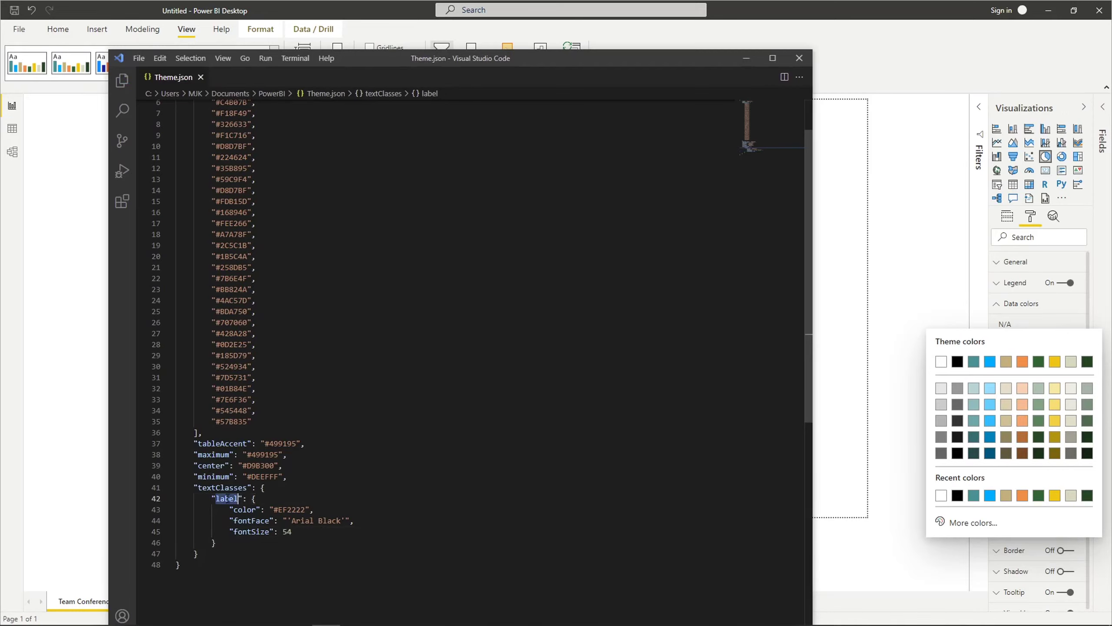
Step: Back in Power BI, import Theme.json via Browse for themes and close the success message
left_click(745, 59)
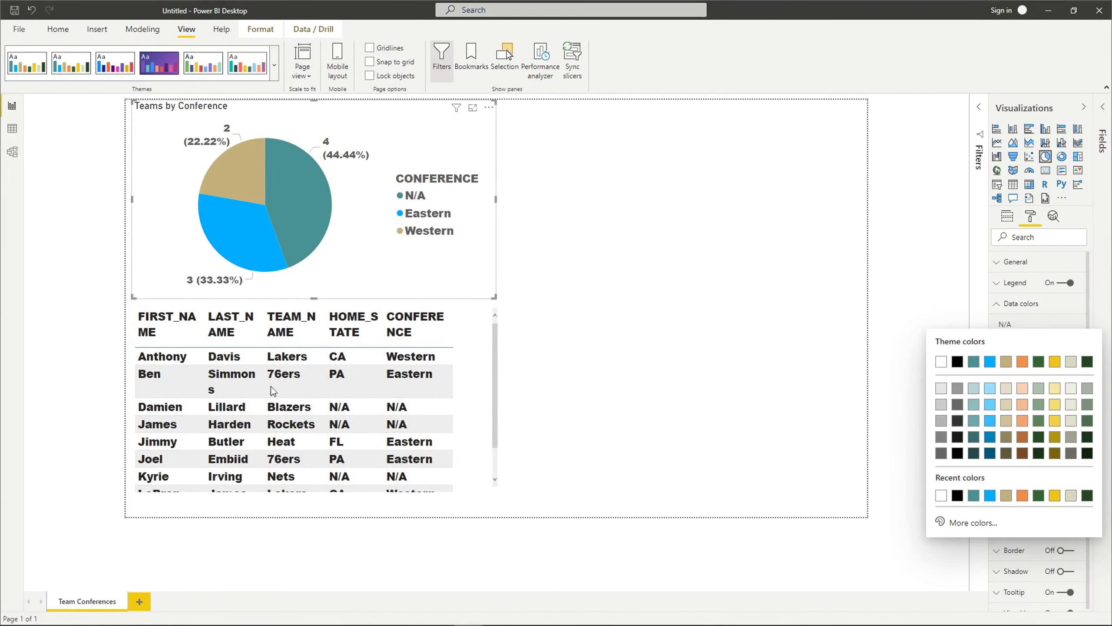
left_click(637, 389)
left_click(524, 206)
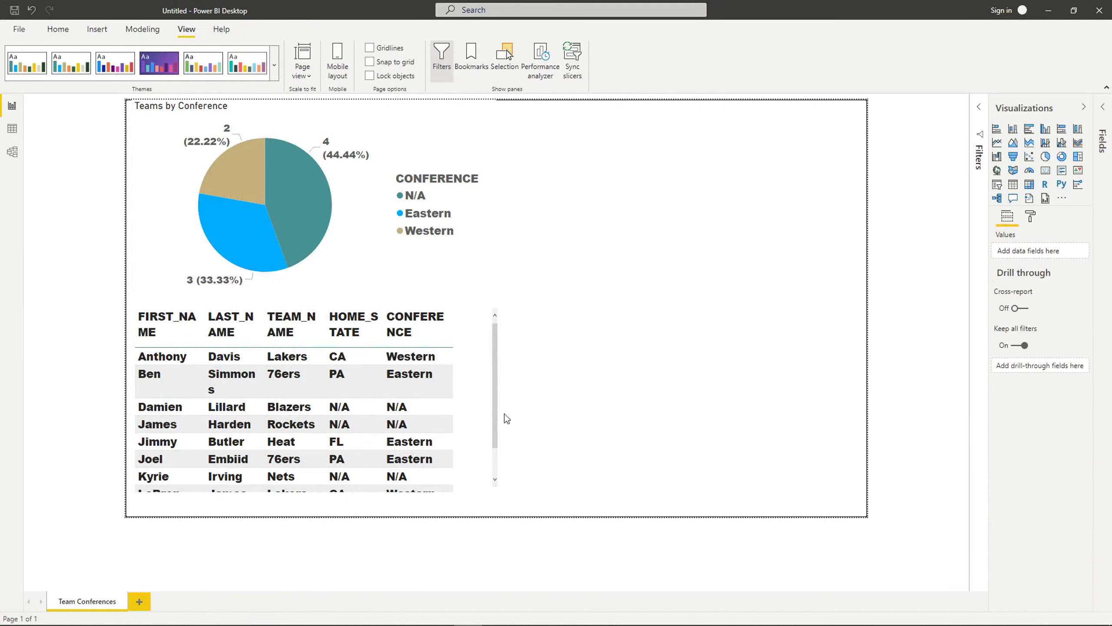
left_click(275, 65)
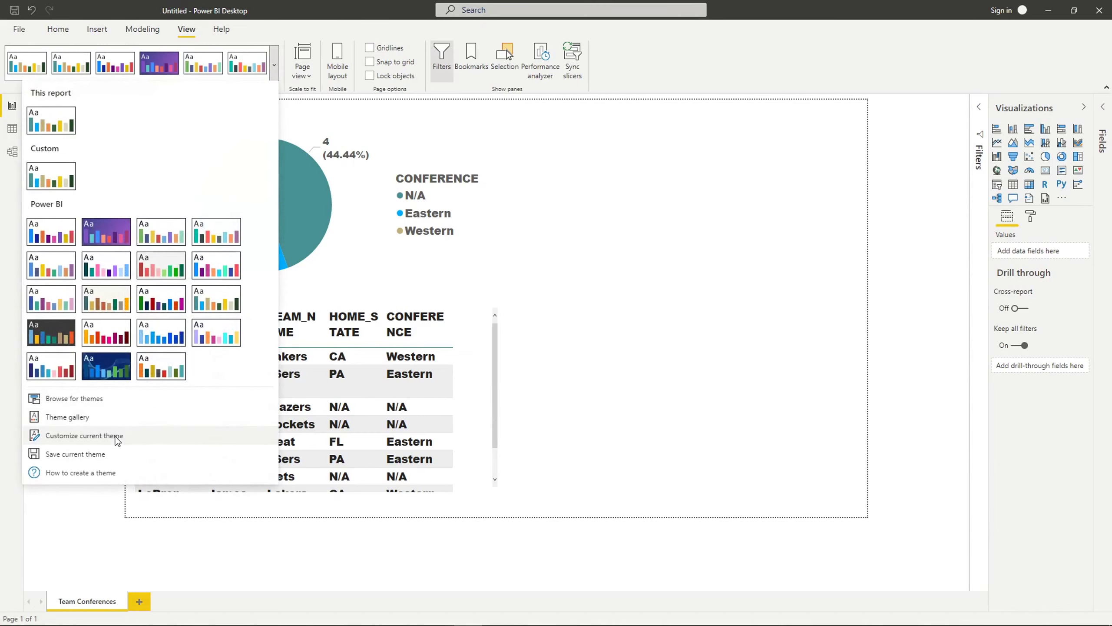
left_click(95, 406)
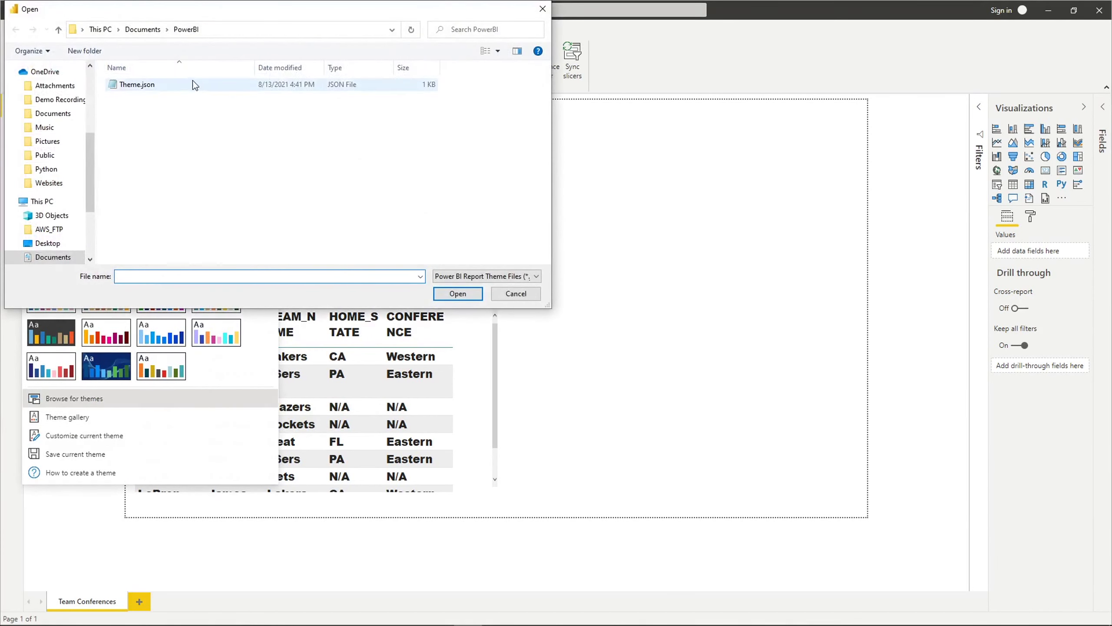
left_click(167, 86)
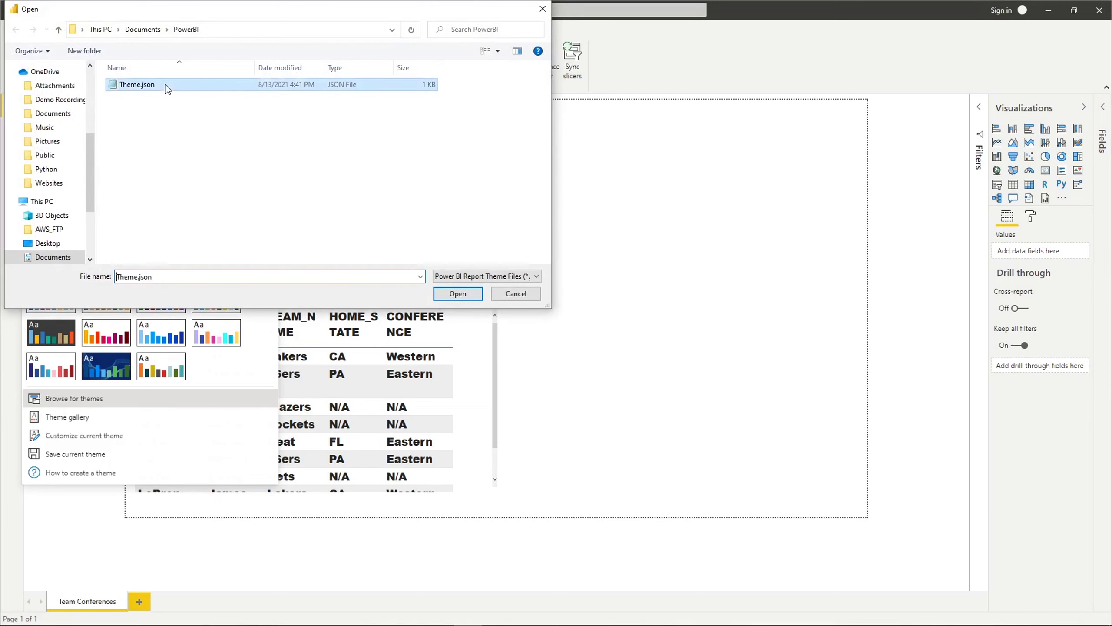
left_click(456, 293)
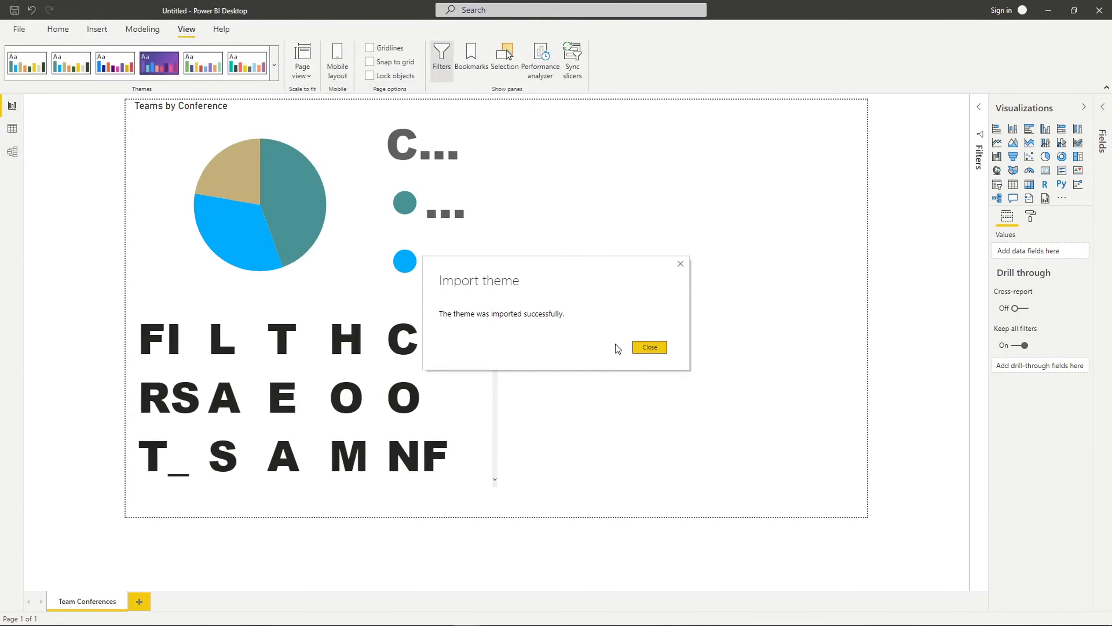
left_click(653, 347)
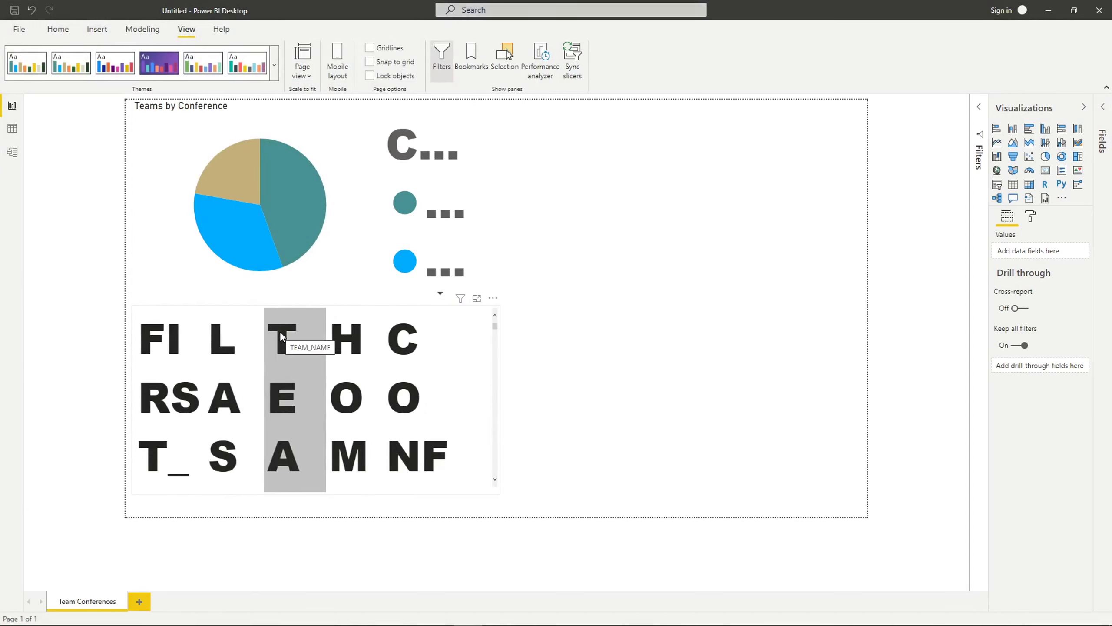
Step: Apply the built-in Tidal theme from the themes gallery and view the page formatting options
left_click(274, 65)
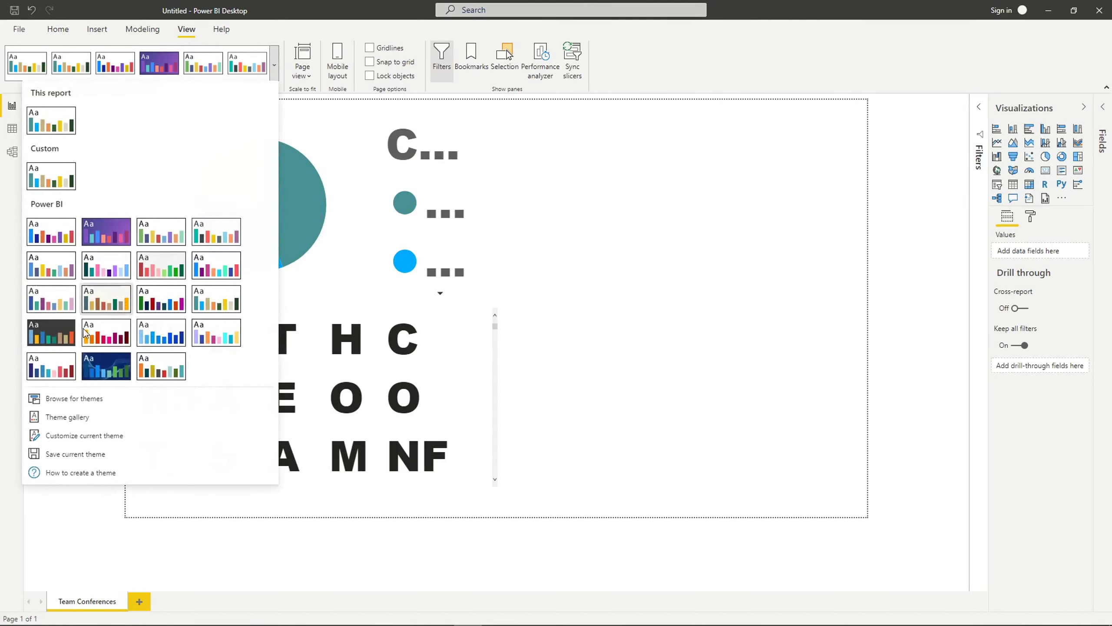
left_click(107, 370)
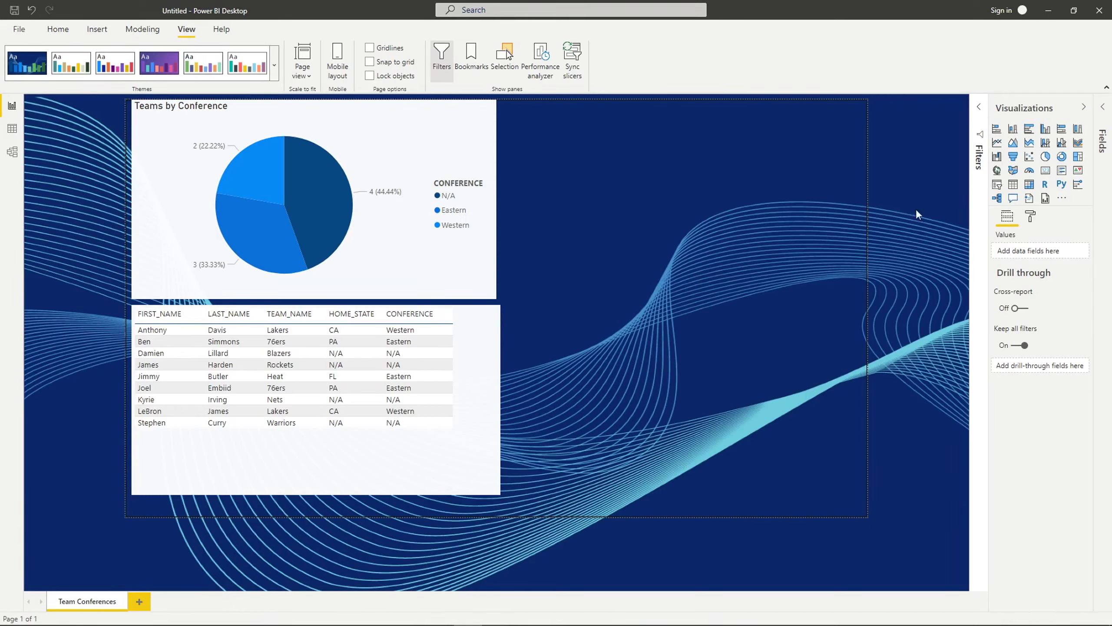
left_click(1031, 216)
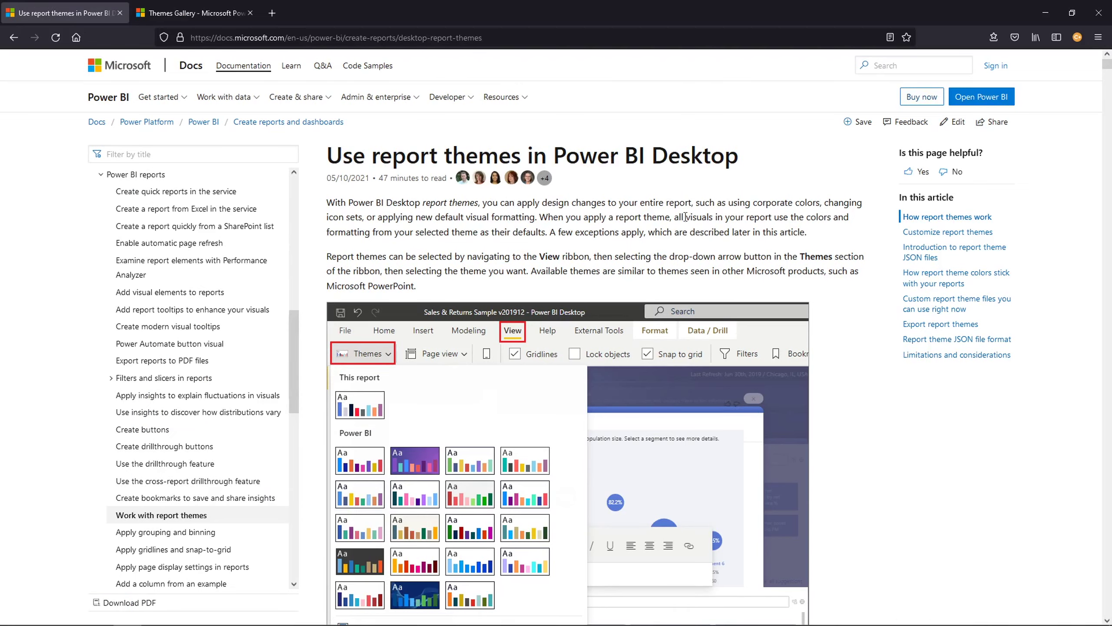
Step: Scroll to the sample theme in the Docs article and copy its St Patrick's Day JSON
scroll(476, 215, "down", 15)
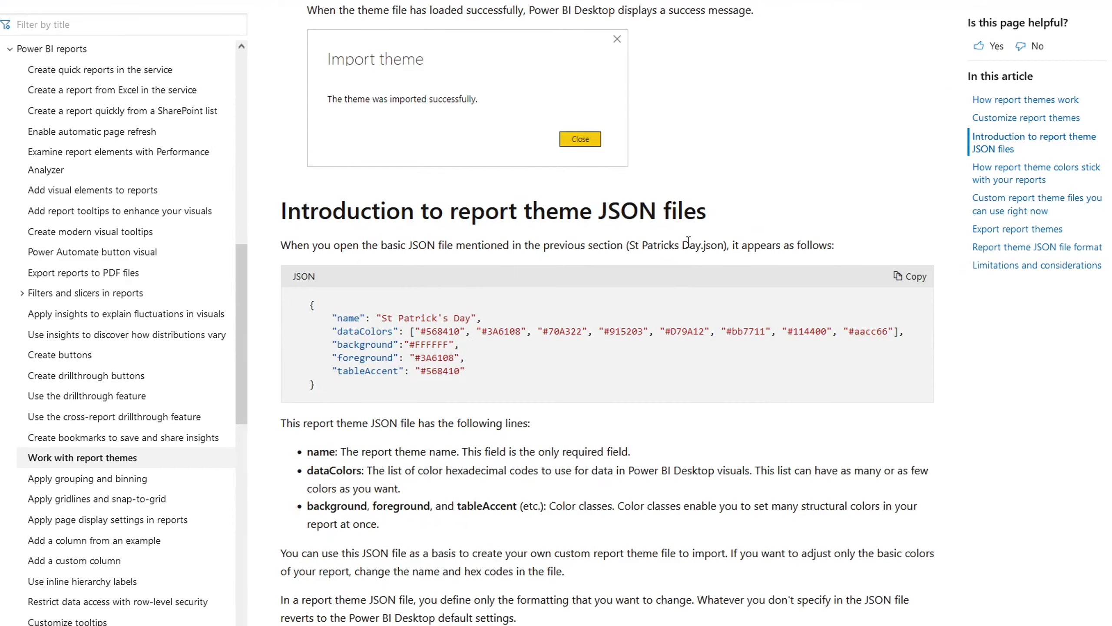
left_click_drag(629, 245, 720, 242)
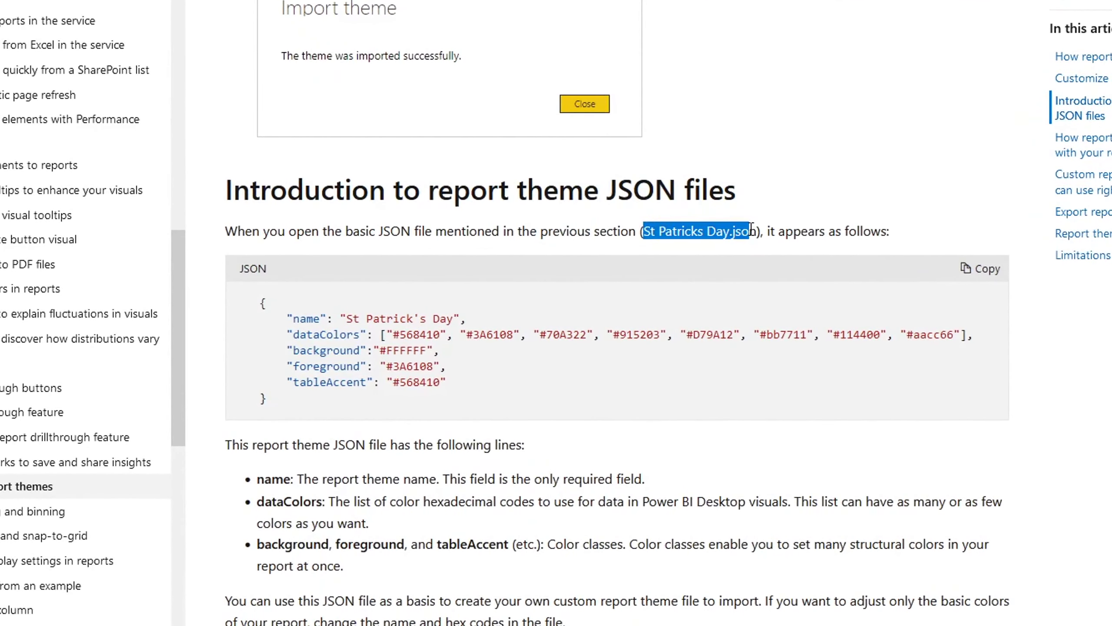
left_click(751, 230)
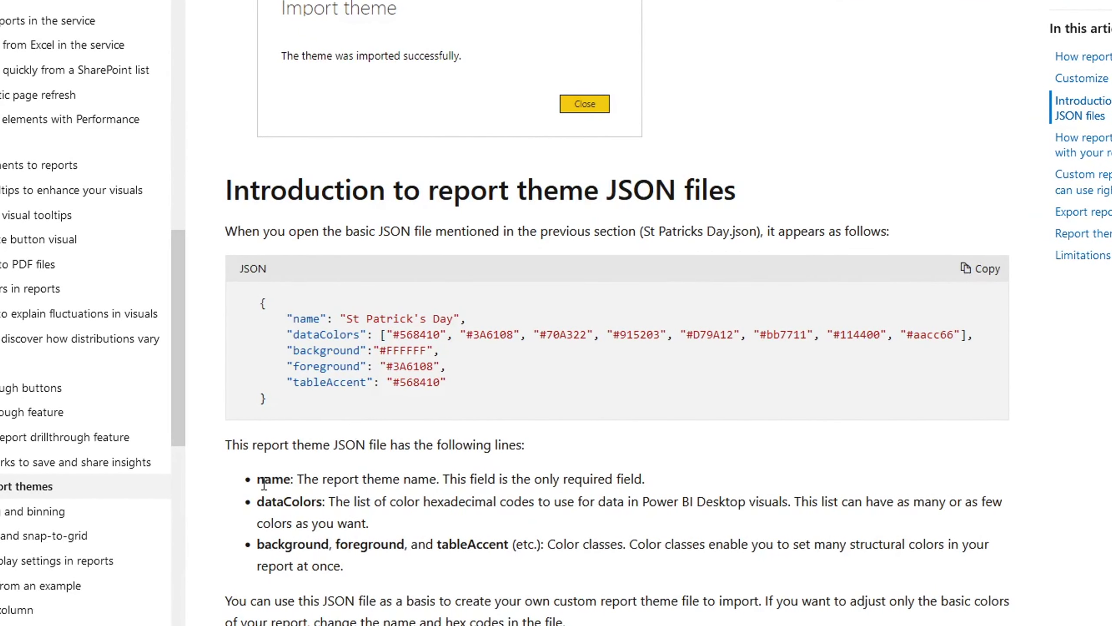
left_click_drag(262, 481, 356, 515)
left_click(356, 528)
left_click(969, 280)
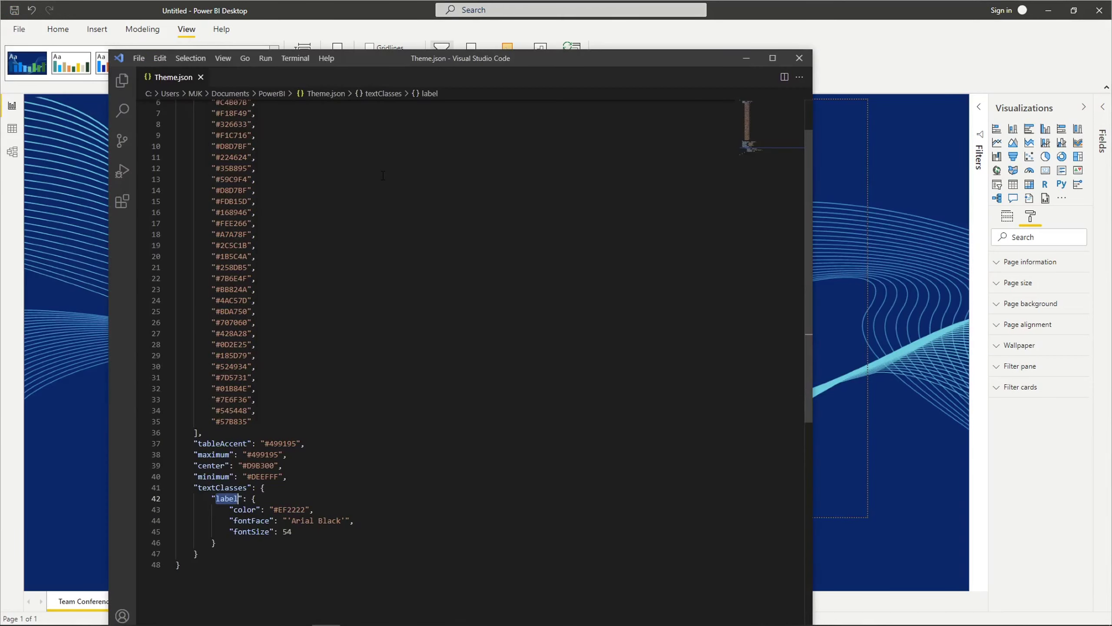
Step: Paste the copied JSON into a new VS Code file saved as st_patties_theme.json
left_click(383, 175)
key("ctrl+n")
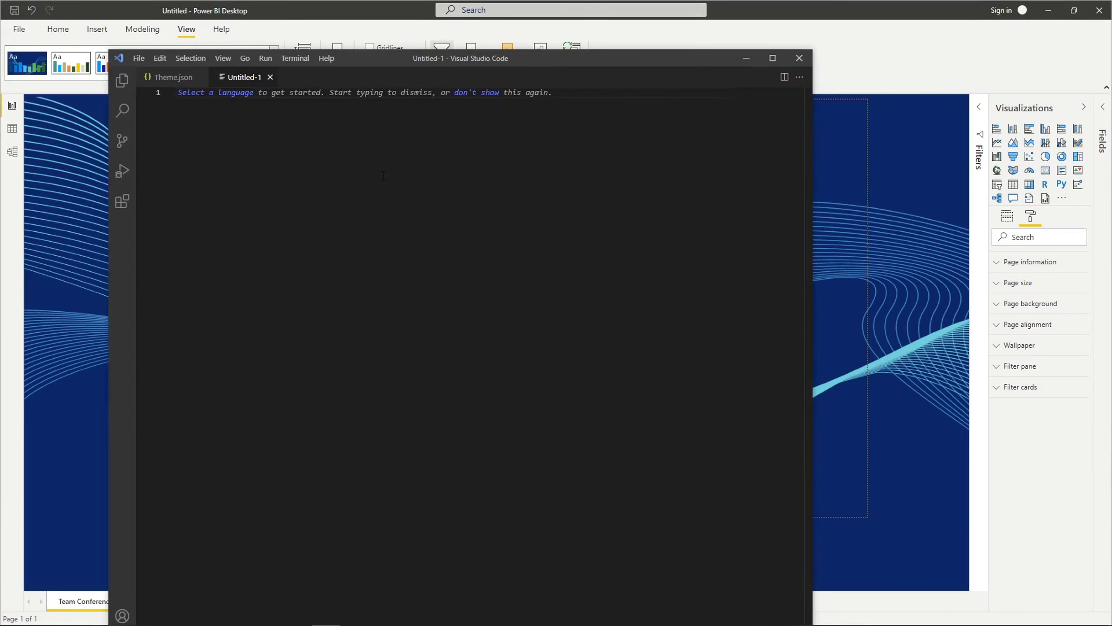
key("ctrl+v")
key("ctrl+s")
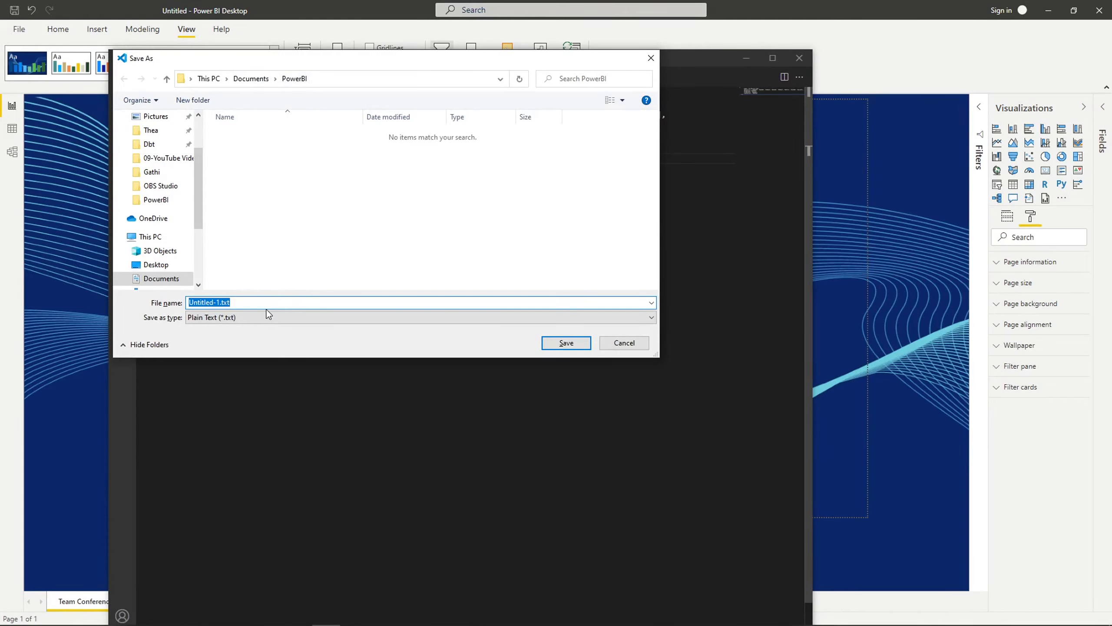
type("st_patties_theme.json")
key("Return")
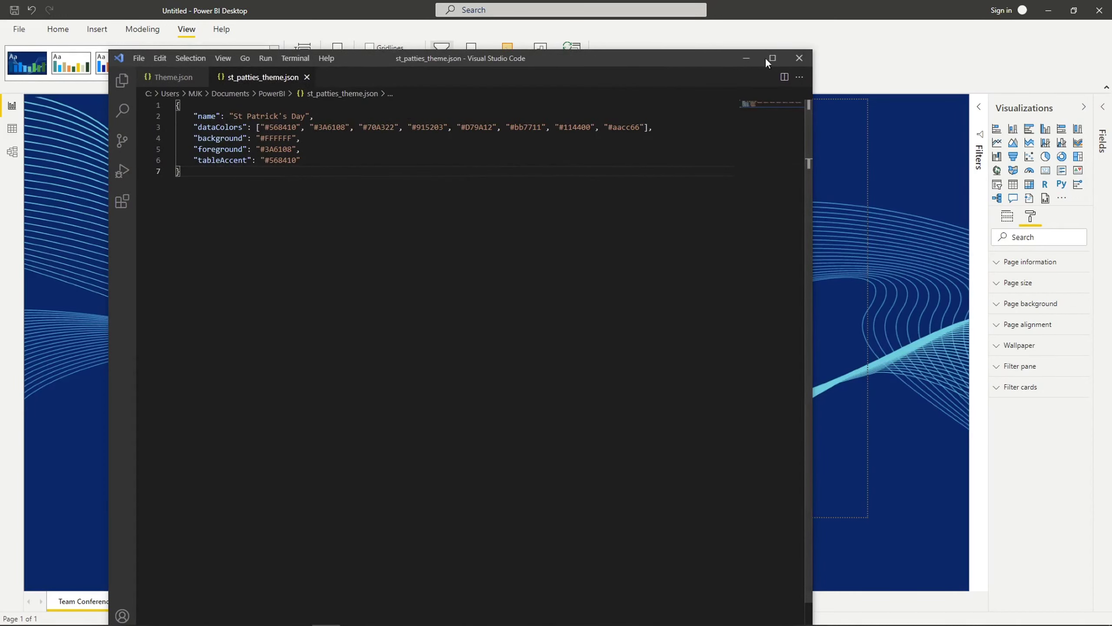
left_click_drag(678, 124, 269, 124)
left_click(268, 124)
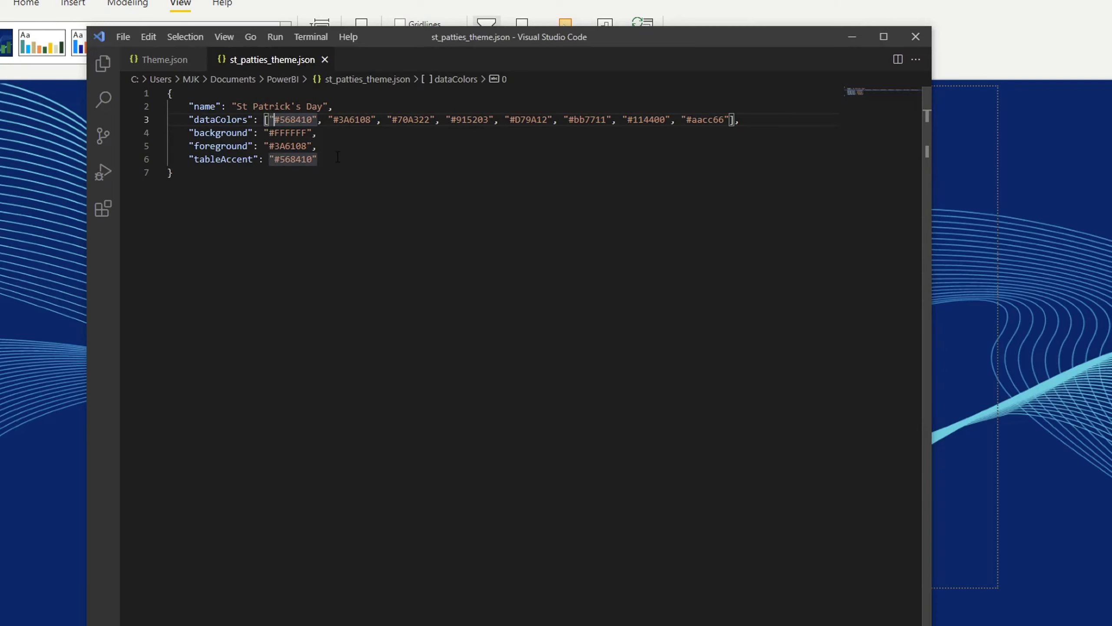
Step: Import st_patties_theme.json so the pie chart and table turn green, then jump to the JSON's end
left_click(852, 36)
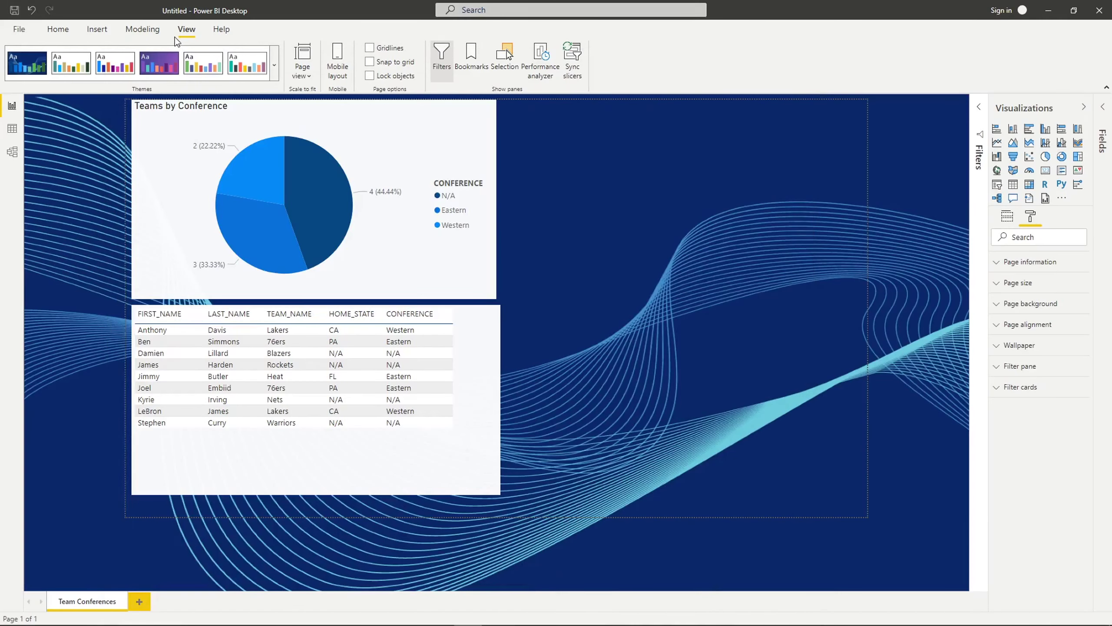
left_click(275, 67)
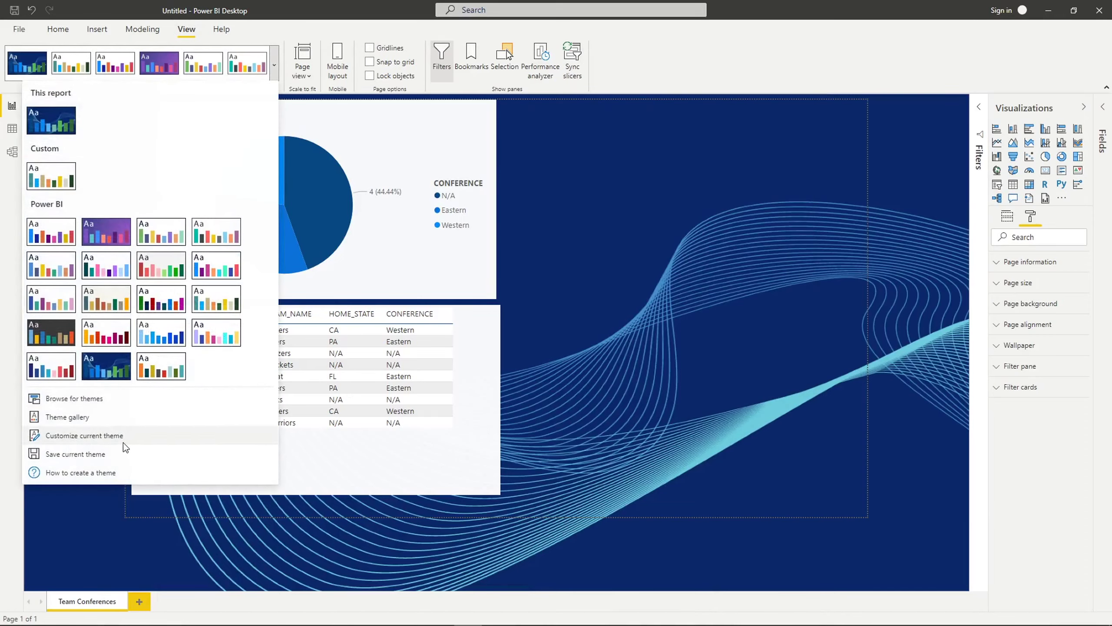
left_click(86, 399)
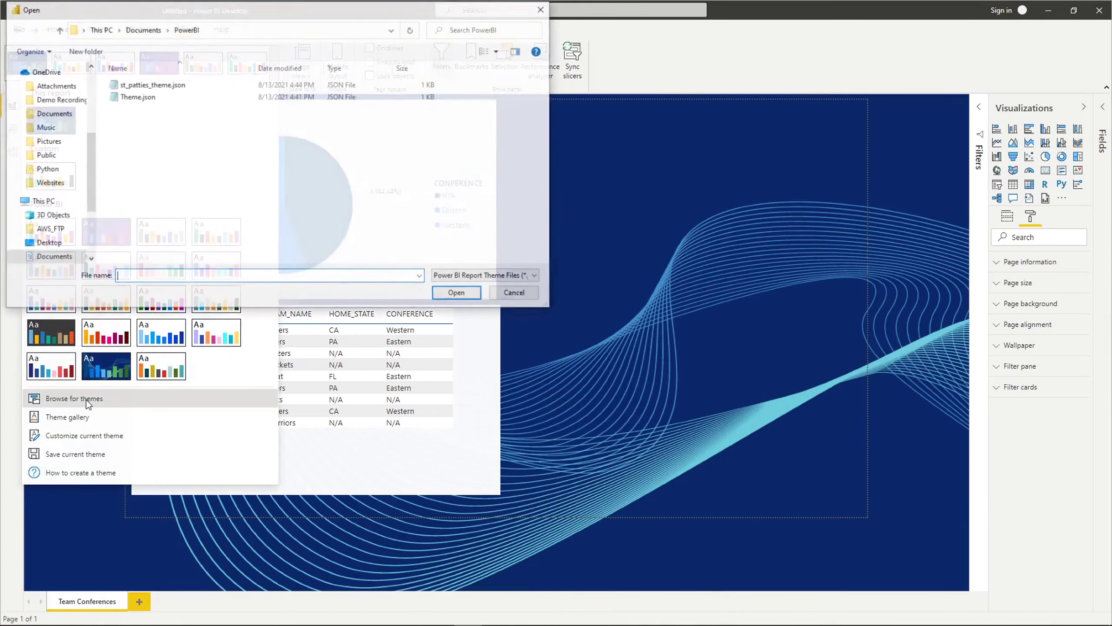
left_click(152, 84)
left_click(460, 294)
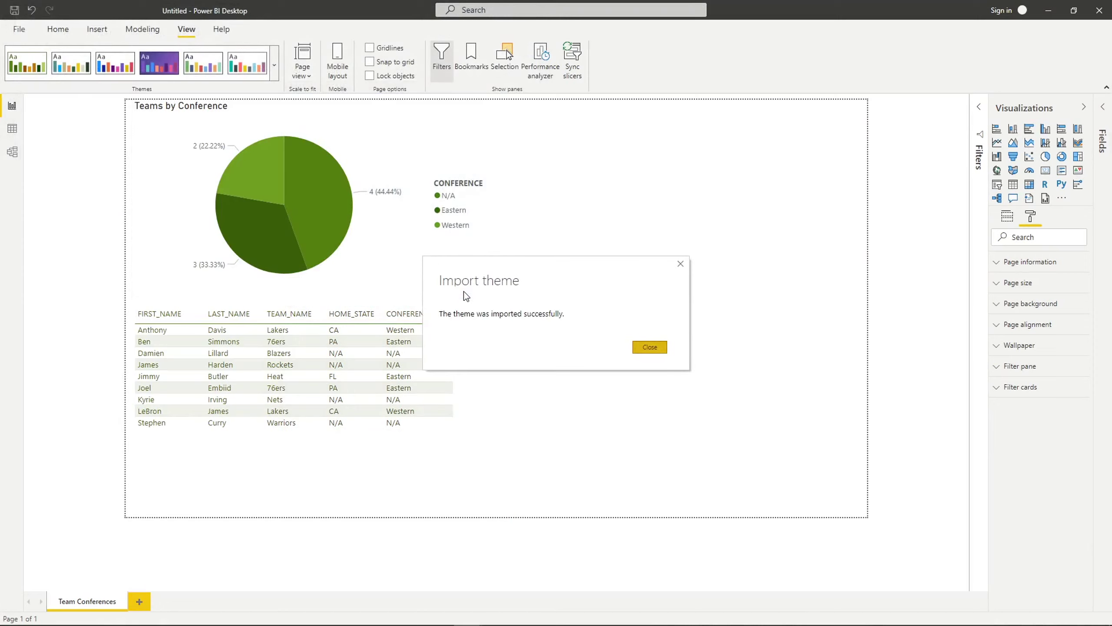
left_click(635, 351)
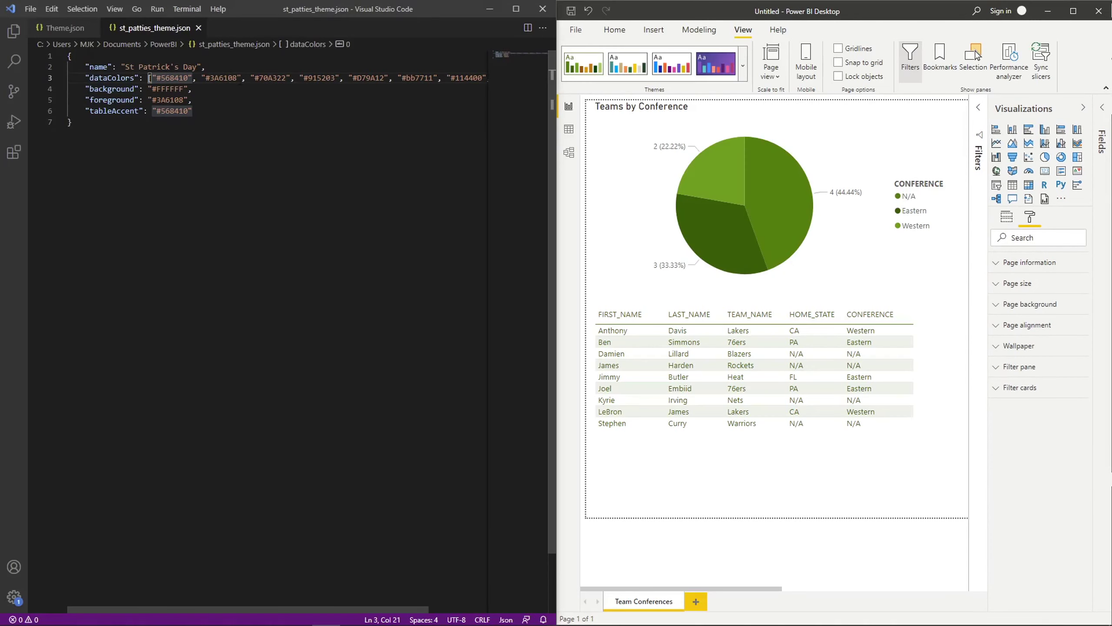
key("ctrl+End")
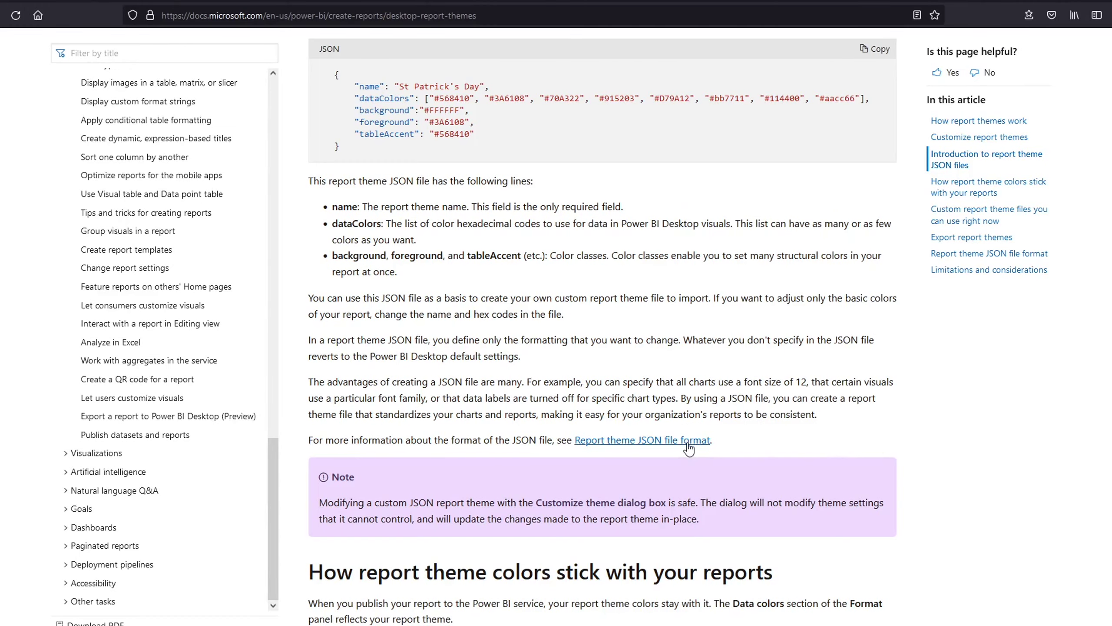
Step: Follow the 'Report theme JSON file format' link and scroll down to the per-card property definitions
right_click(687, 444)
left_click(701, 454)
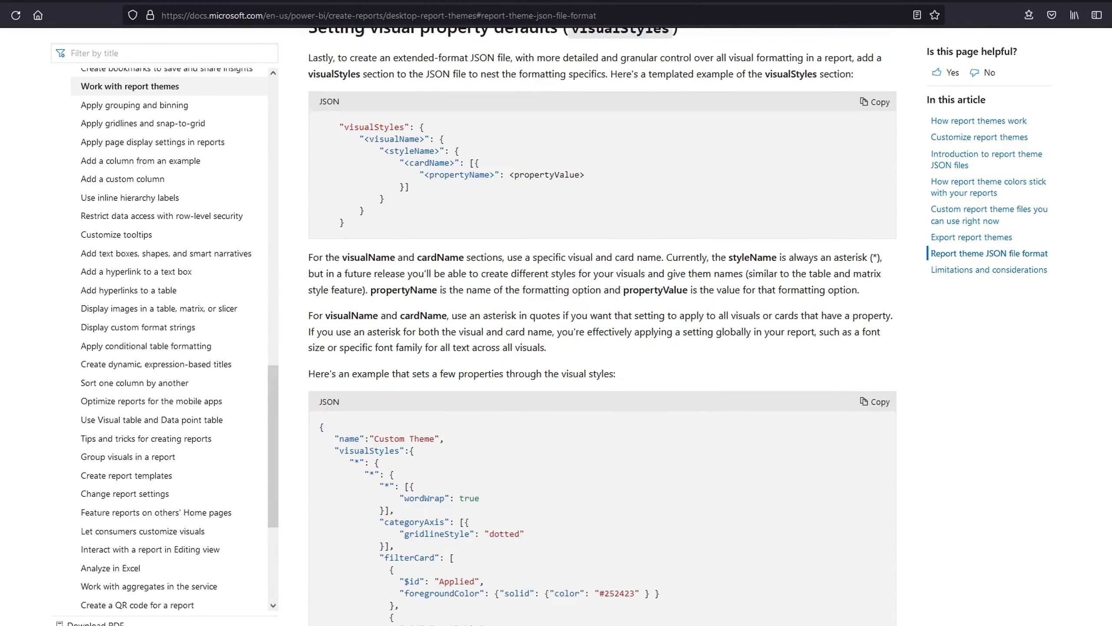
scroll(603, 329, "down", 8)
scroll(602, 328, "down", 20)
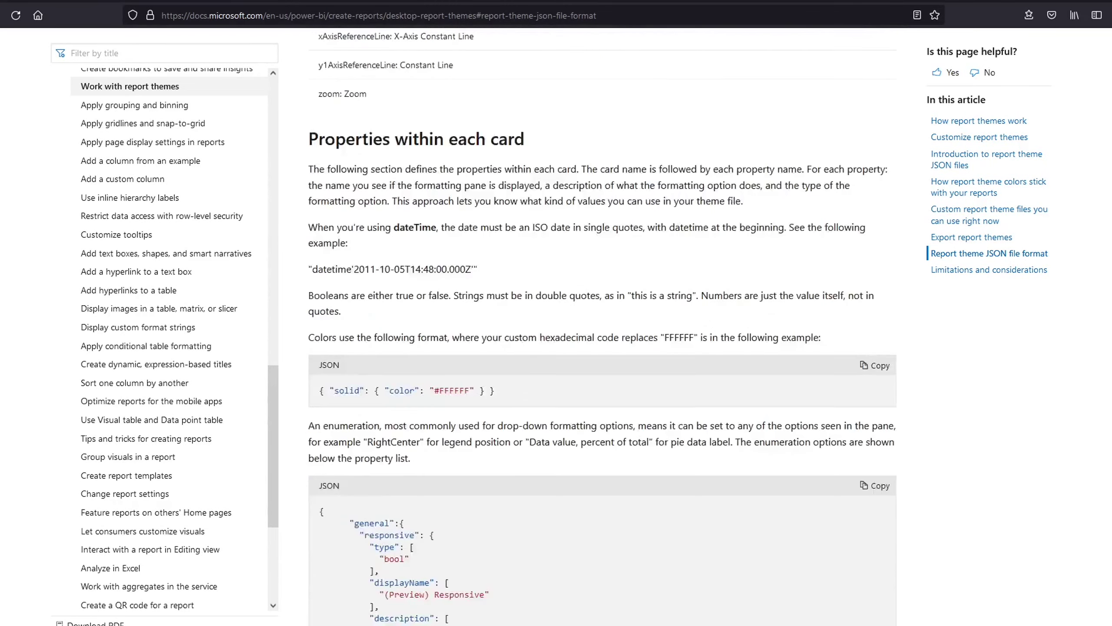
scroll(602, 328, "down", 10)
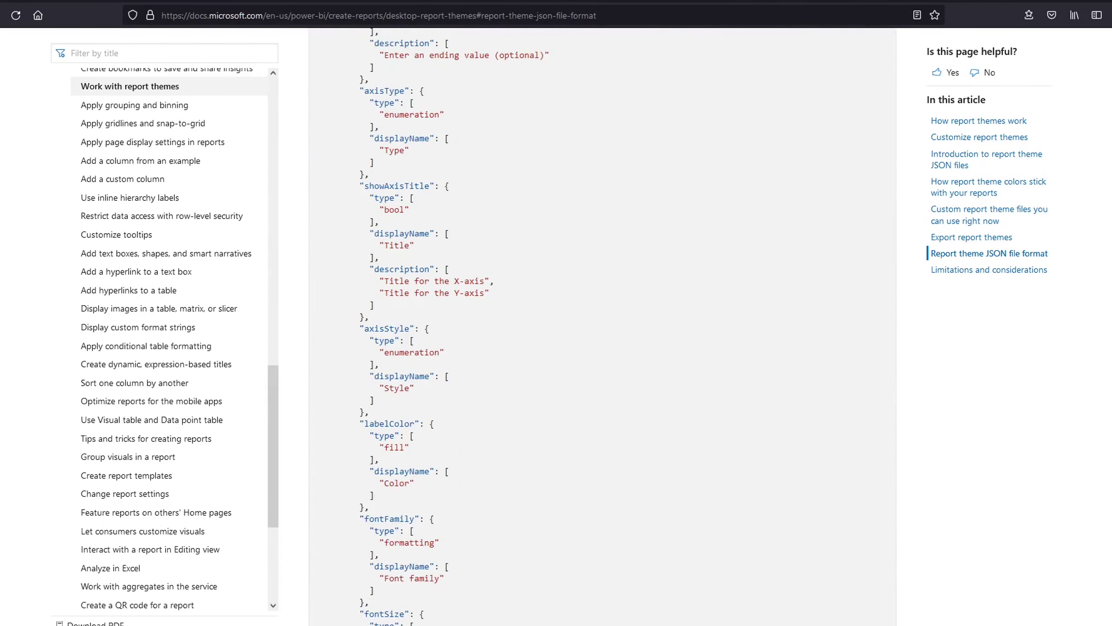
scroll(602, 328, "down", 13)
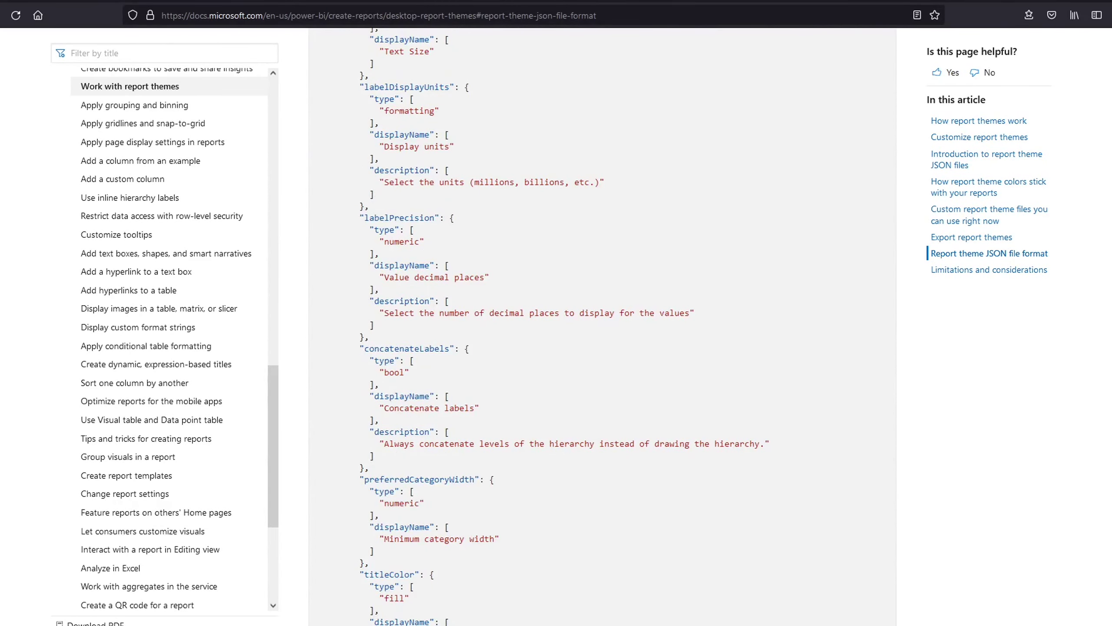
scroll(602, 328, "down", 12)
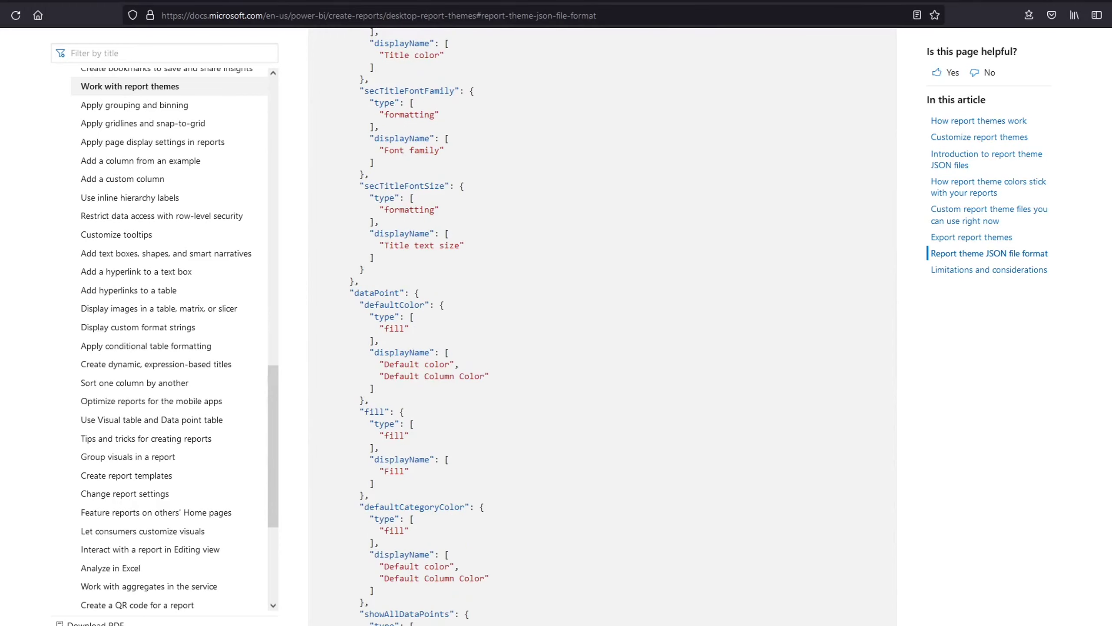
scroll(602, 328, "down", 20)
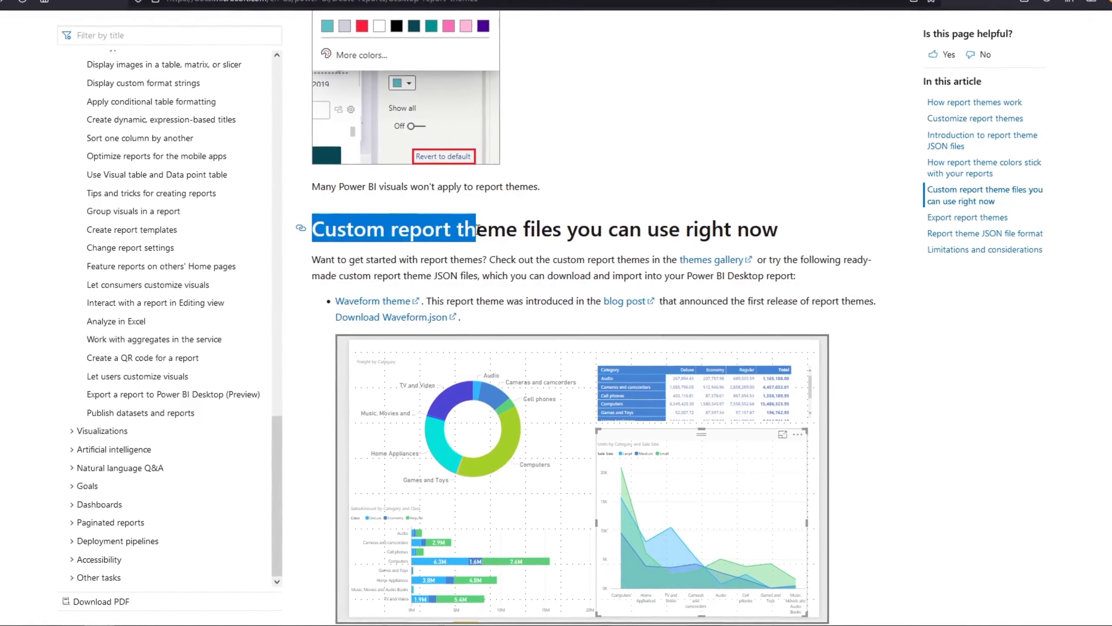
Step: Go from the docs' themes gallery link to the Acterys Planning theme page
left_click(477, 228)
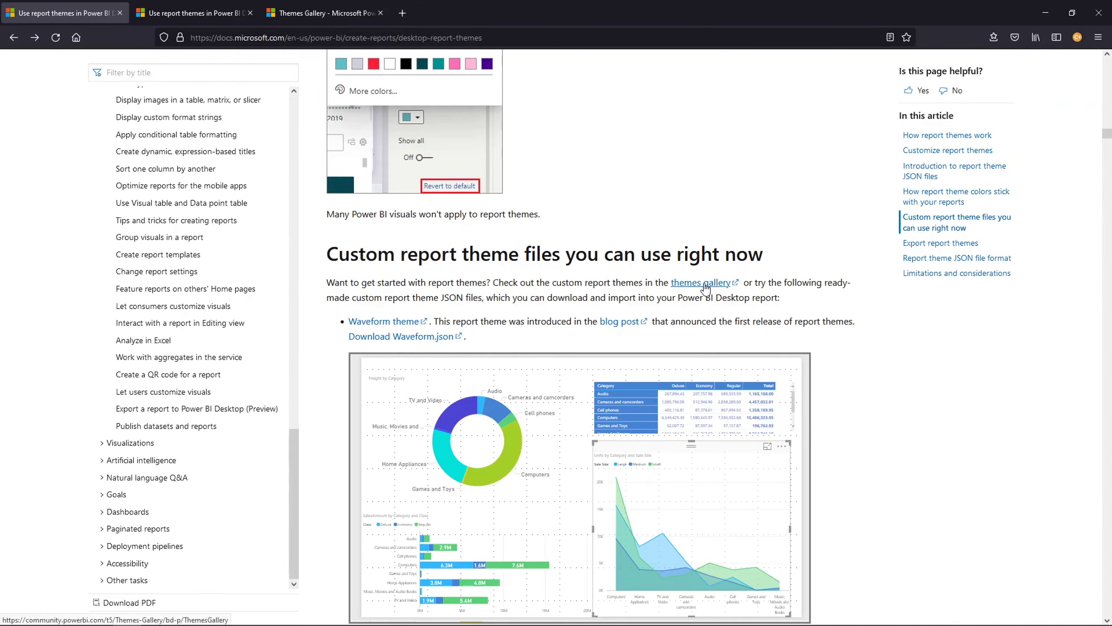
left_click(731, 214)
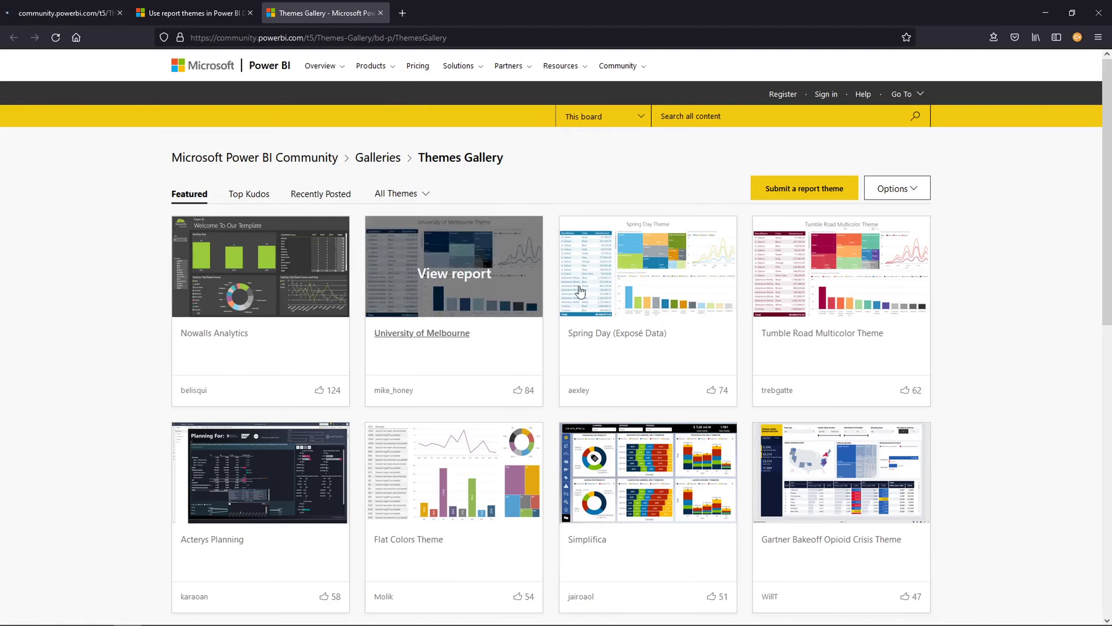
scroll(941, 467, "down", 3)
scroll(847, 427, "down", 5)
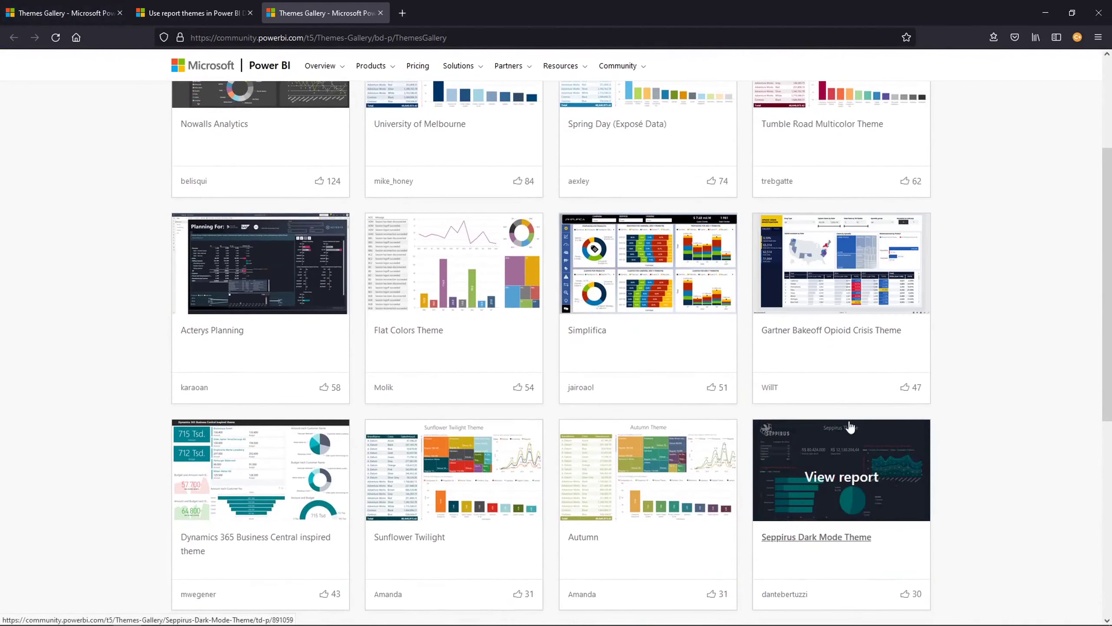
scroll(438, 307, "up", 5)
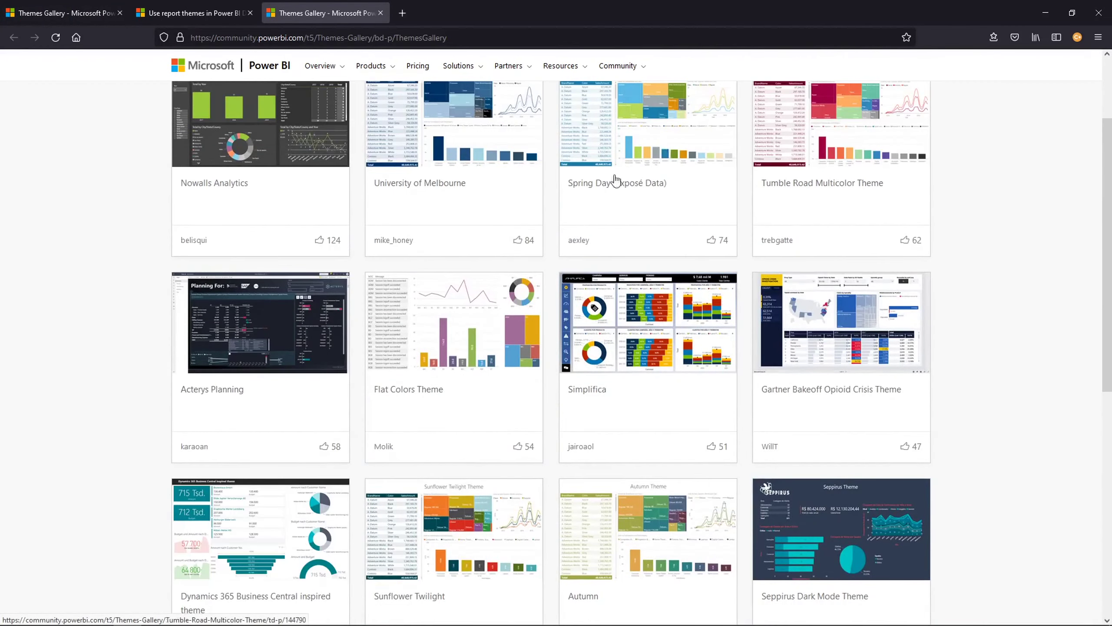
left_click(275, 350)
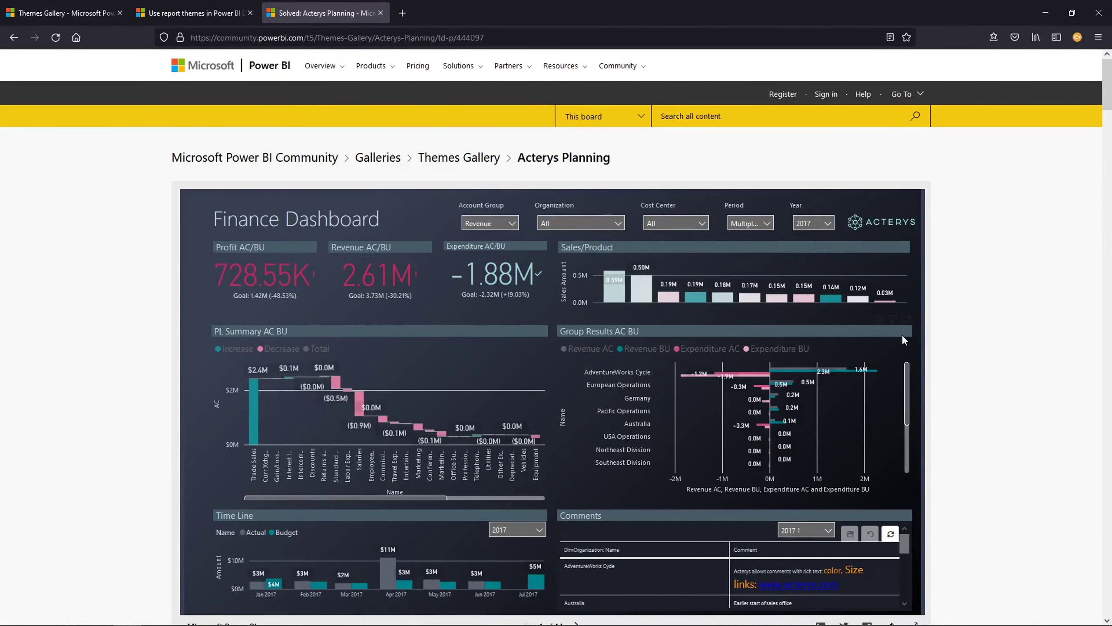
Step: Download the Acterys Dark For Reporting.json attachment and open it in Notepad
scroll(977, 327, "down", 10)
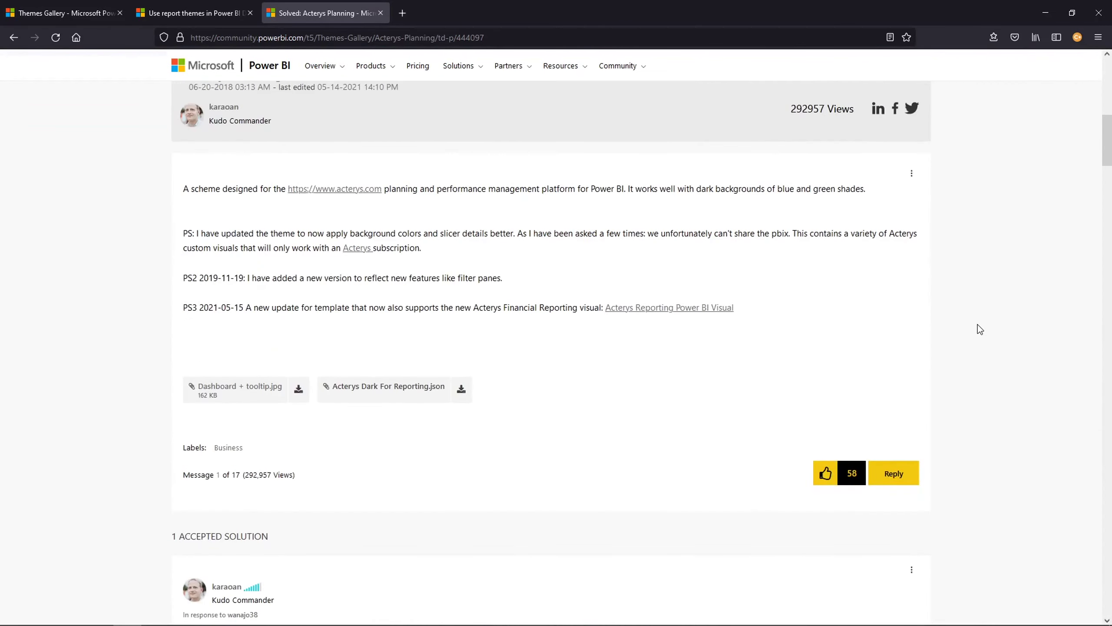
left_click(461, 388)
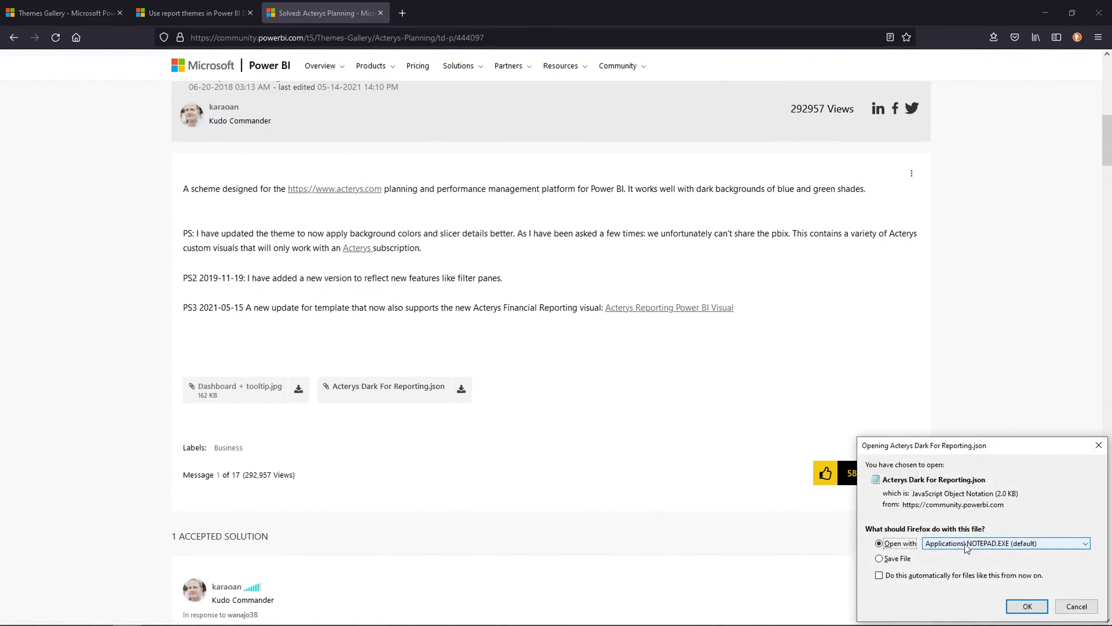
left_click(1026, 607)
left_click_drag(975, 103, 456, 197)
Step: Save the theme as a .json file into the Documents\PowerBI folder
left_click(123, 86)
left_click(145, 146)
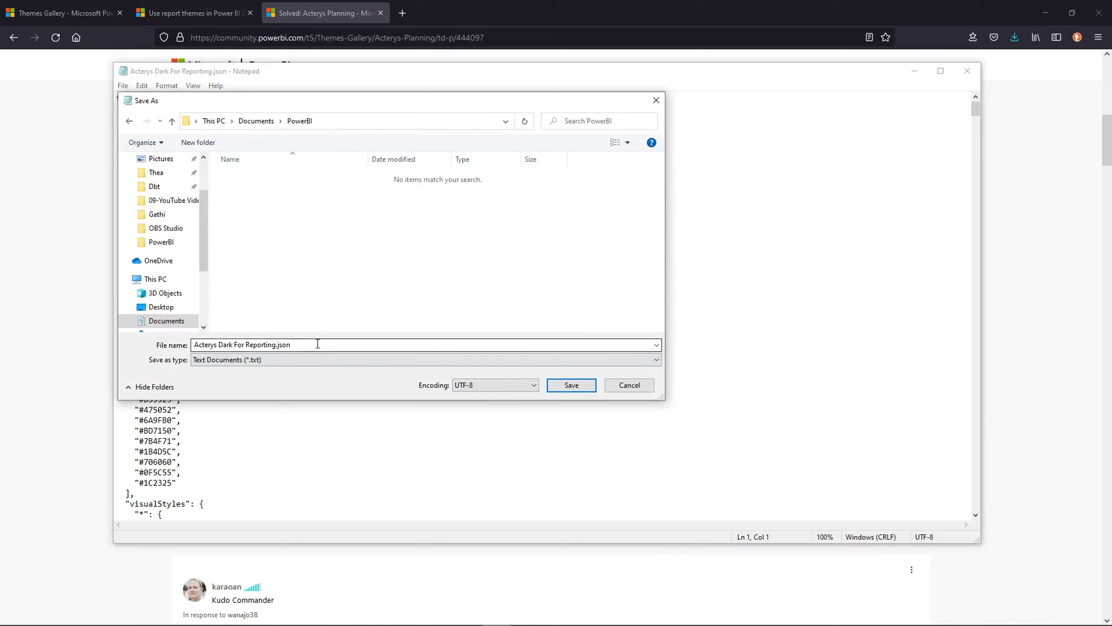
left_click(303, 345)
left_click(582, 391)
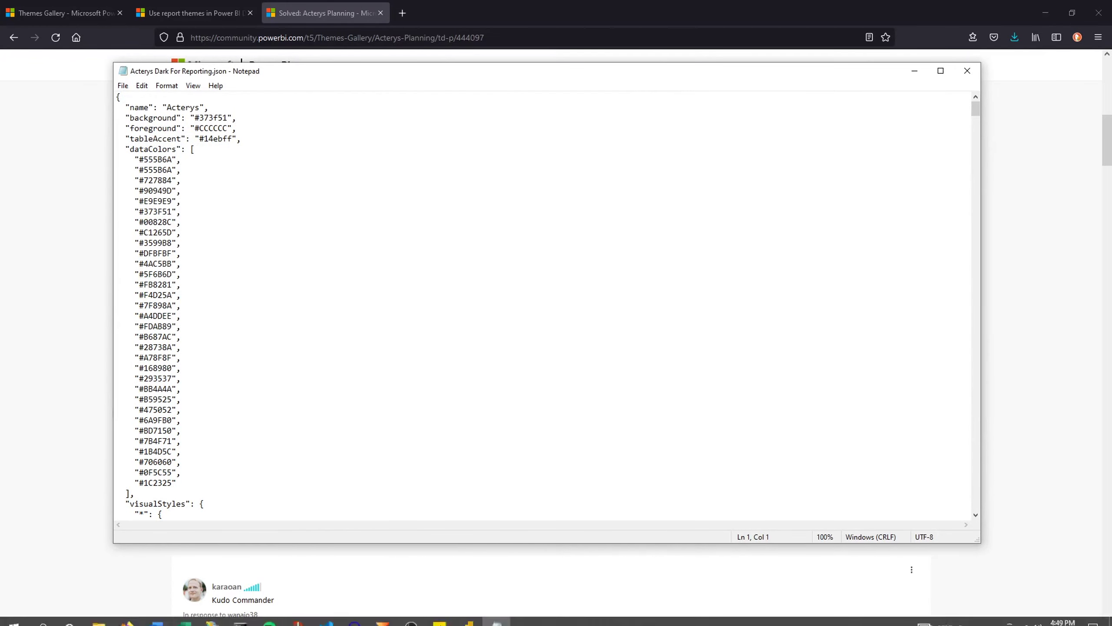
key("alt+Tab")
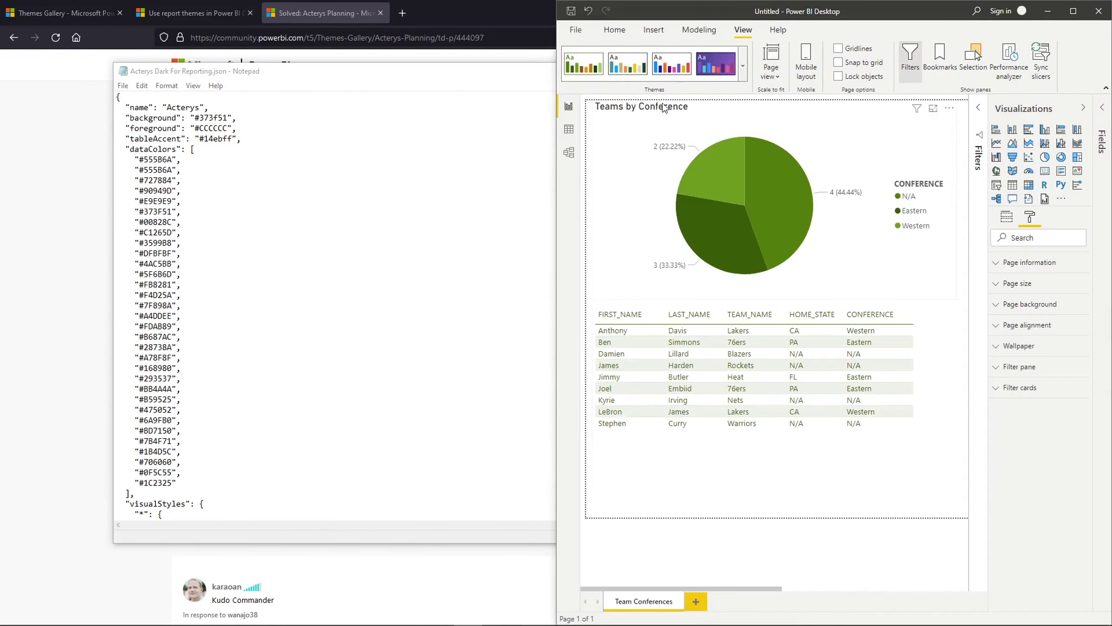
Step: Apply Acterys Dark For Reporting.json from disk and maximize the Power BI Desktop window
left_click(743, 66)
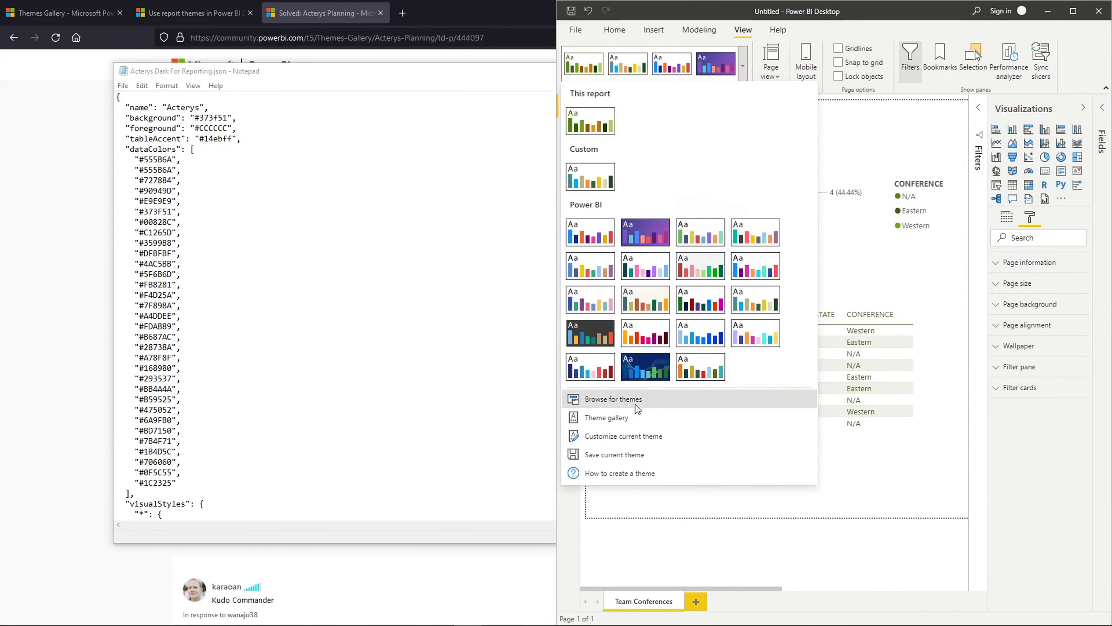
left_click(636, 403)
double_click(723, 84)
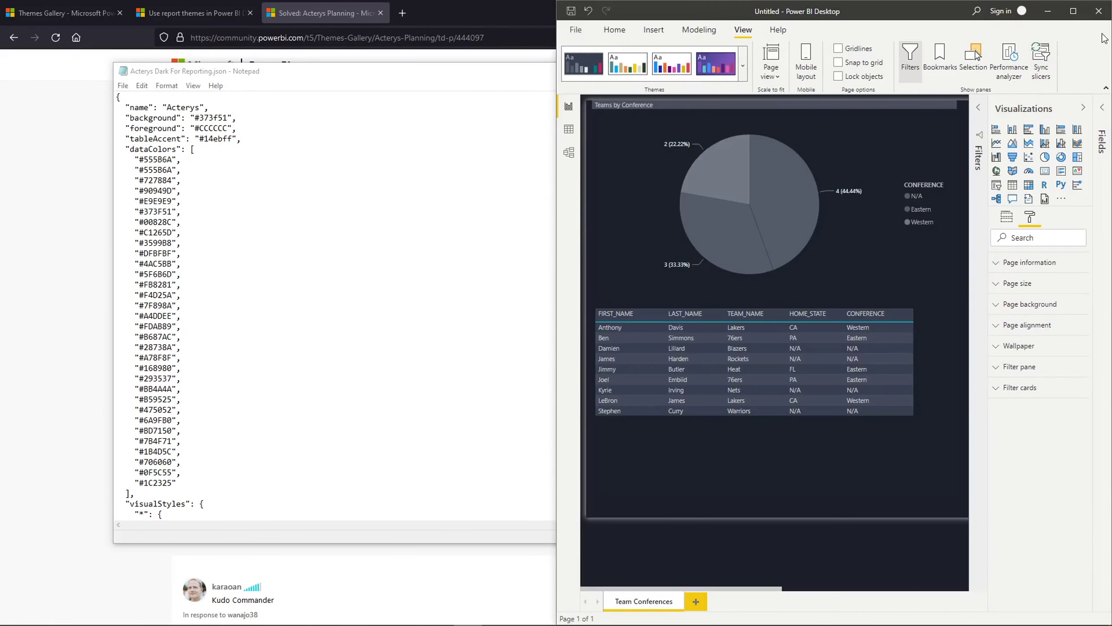
left_click(1073, 10)
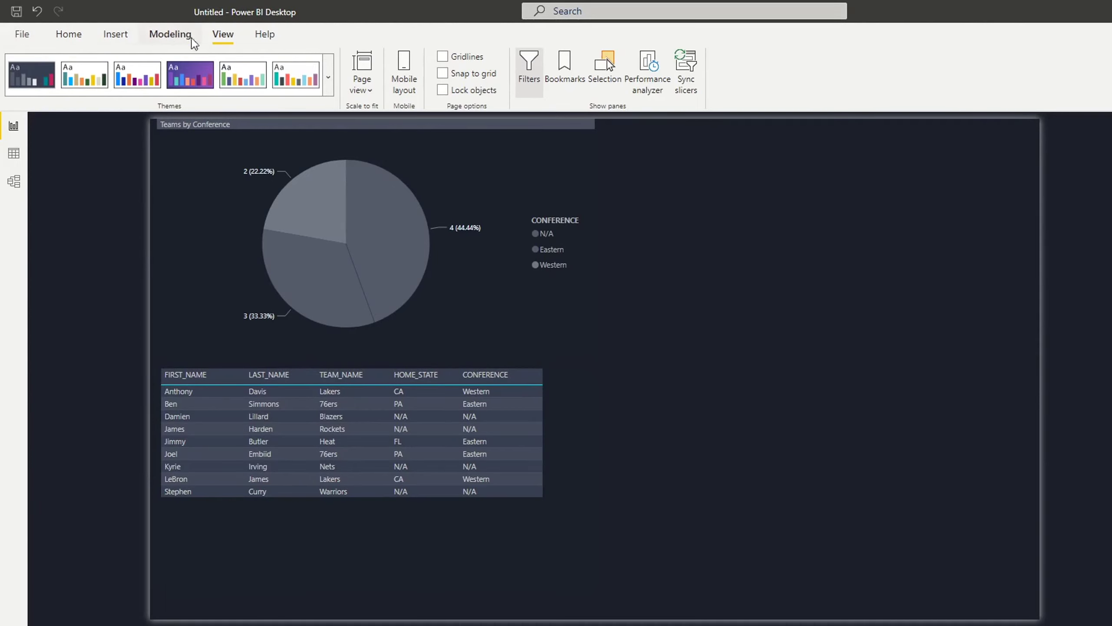
Step: Open the community Theme gallery from the Themes list and scroll through it
left_click(328, 81)
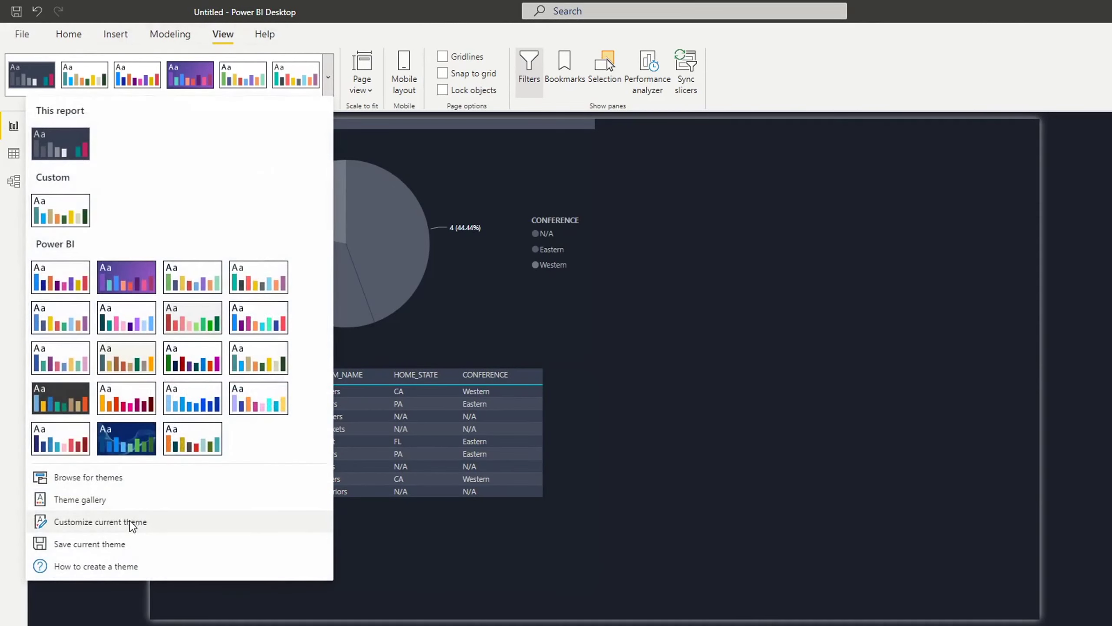
left_click(82, 499)
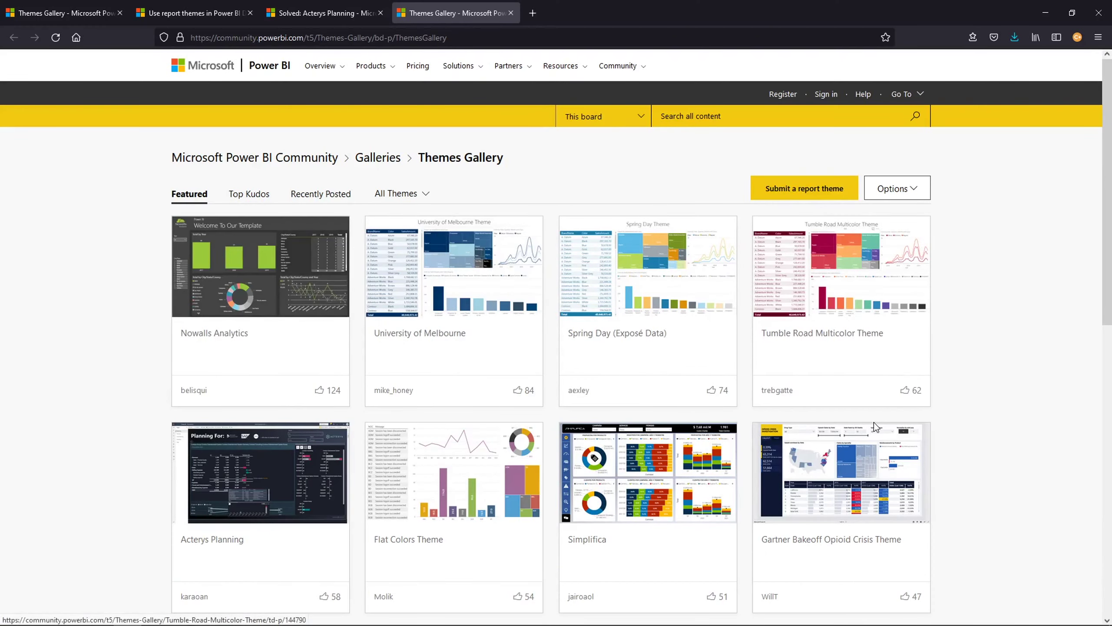
scroll(873, 425, "down", 5)
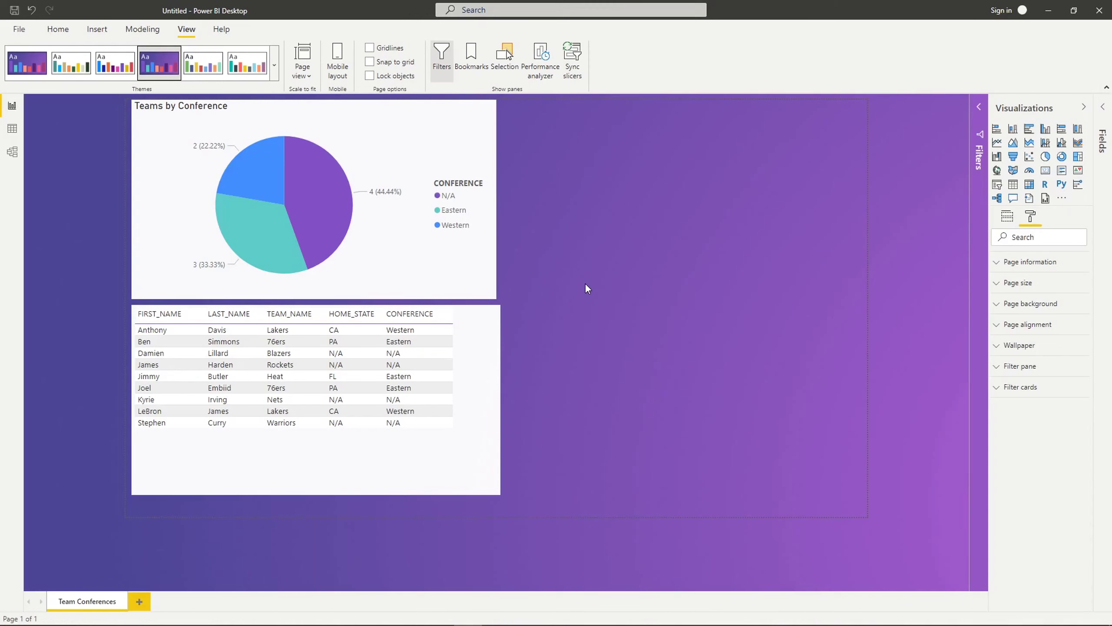